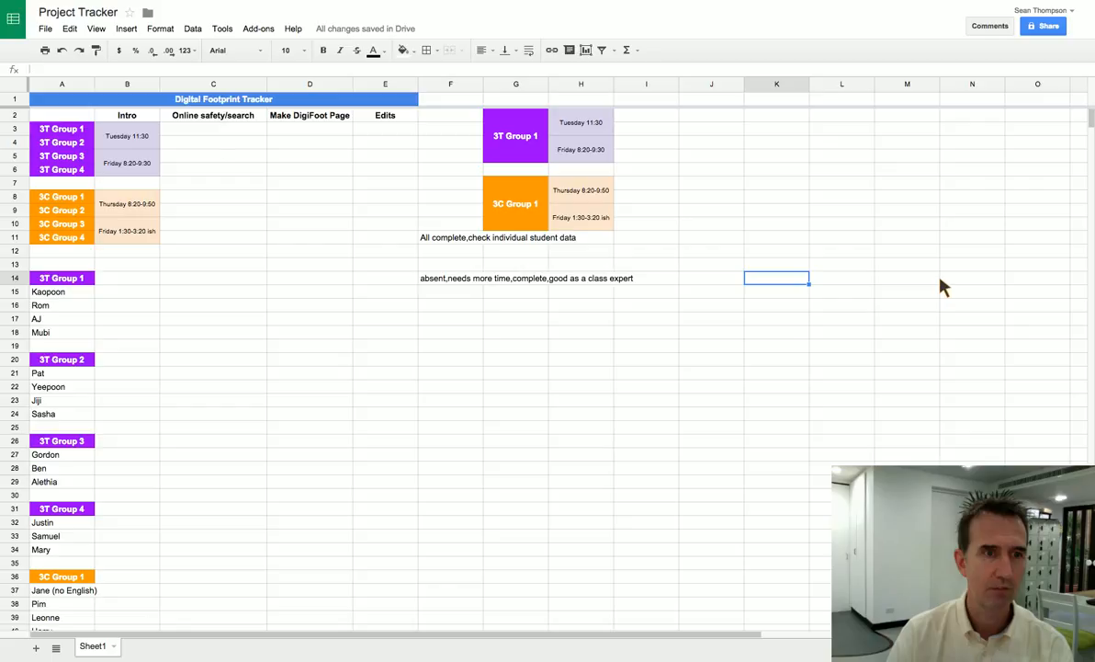
Clear the session times from the Intro column for all 3T and 3C groups, cells B3 to B11.
{"action": "left_click", "coordinate": [213, 143]}
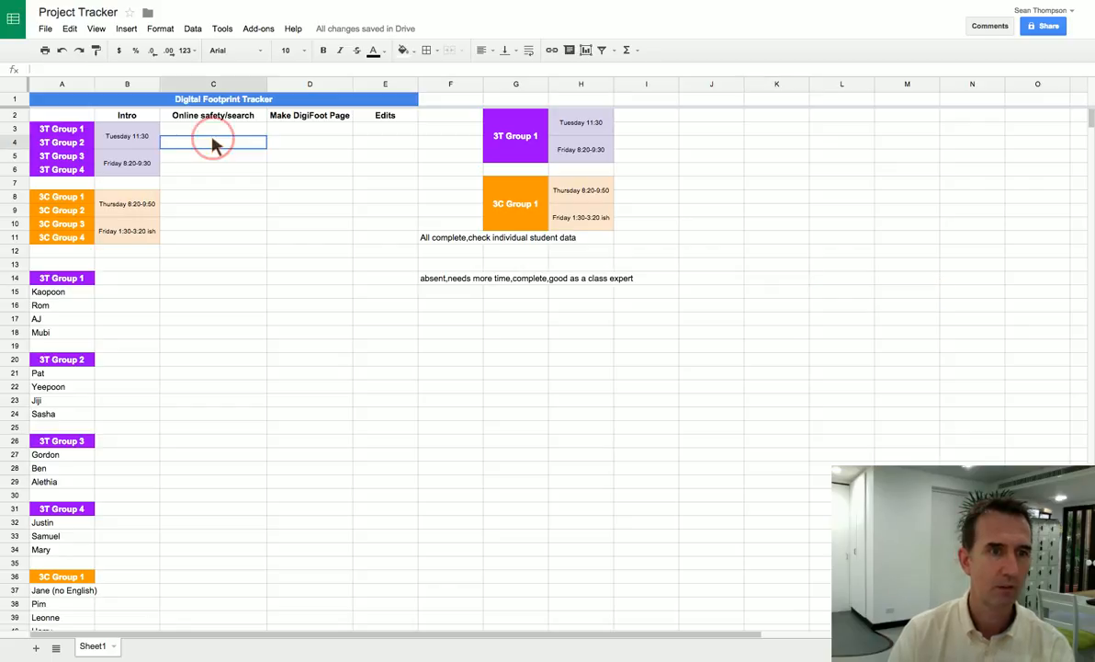
{"action": "left_click", "coordinate": [127, 137]}
{"action": "left_click_drag", "start_coordinate": [128, 137], "coordinate": [156, 236]}
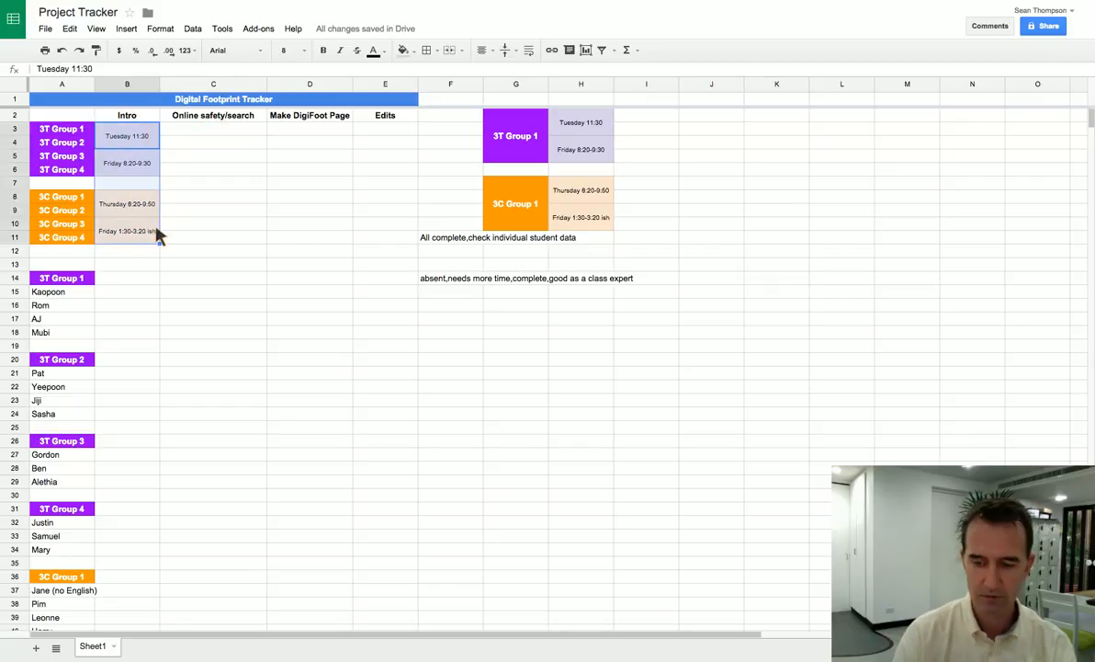
{"action": "key", "text": "Delete"}
{"action": "left_click", "coordinate": [211, 227]}
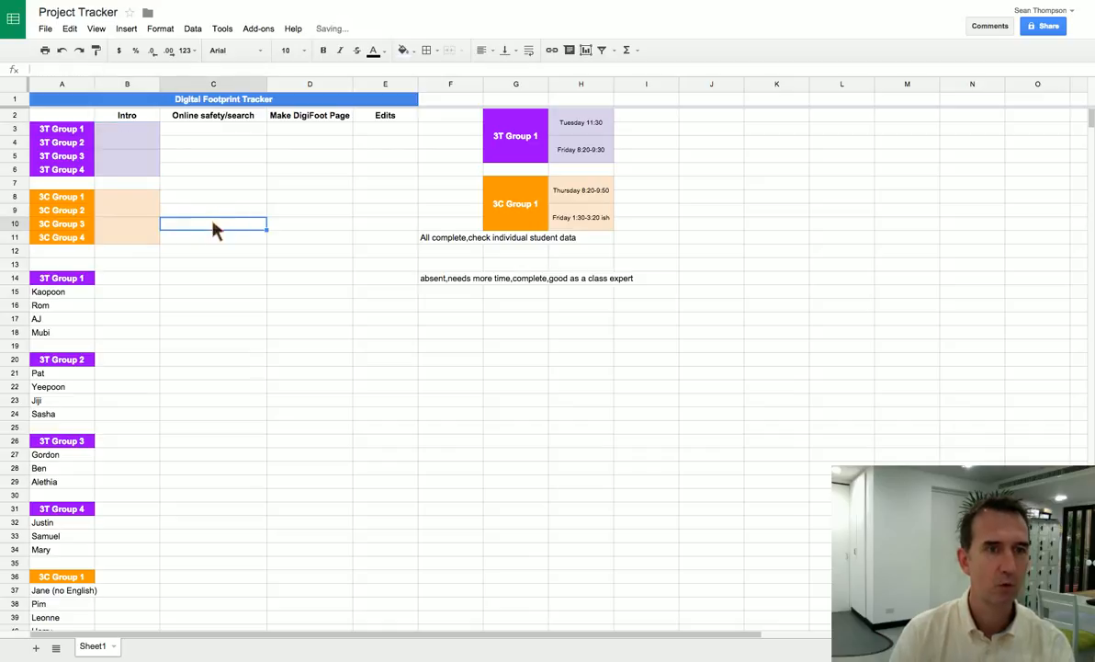
Unmerge the four merged cell pairs in the Intro column beside the 3T and 3C groups.
{"action": "left_click", "coordinate": [151, 133]}
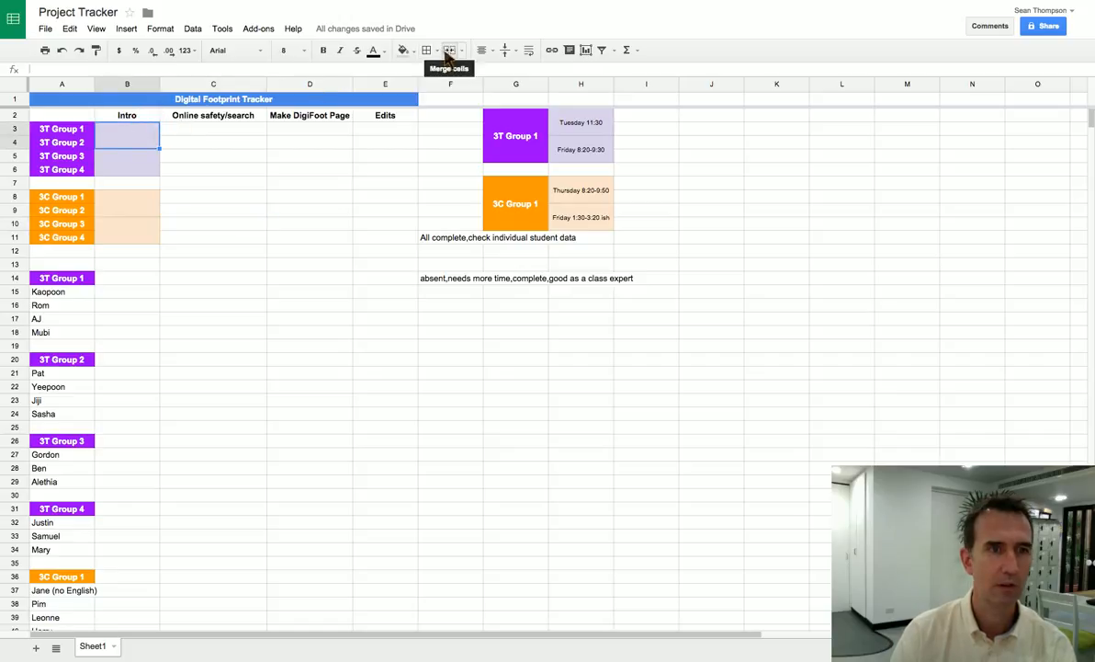
{"action": "left_click", "coordinate": [448, 52]}
{"action": "left_click", "coordinate": [136, 158]}
{"action": "left_click", "coordinate": [449, 49]}
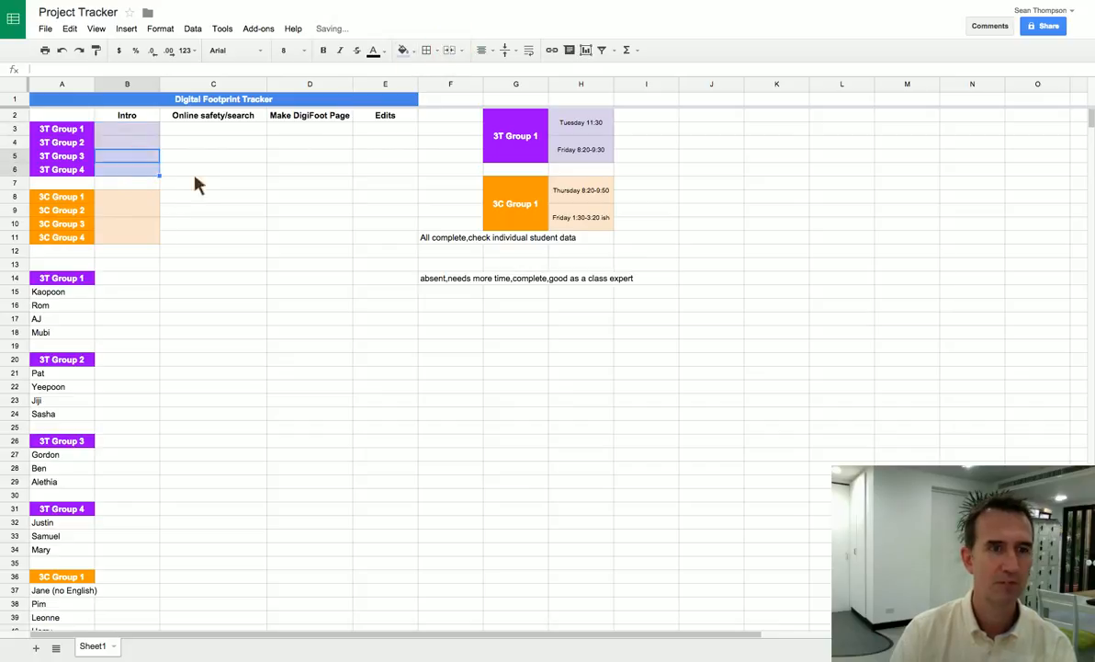
{"action": "left_click", "coordinate": [149, 202]}
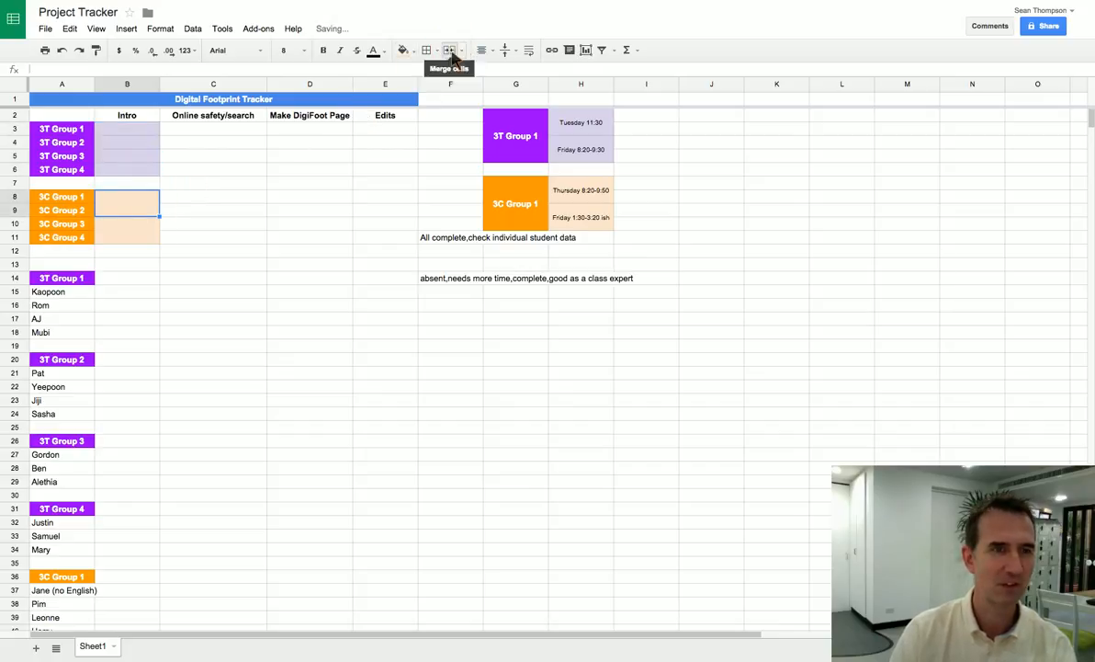
{"action": "left_click", "coordinate": [451, 51]}
{"action": "left_click", "coordinate": [137, 228]}
{"action": "left_click", "coordinate": [450, 51]}
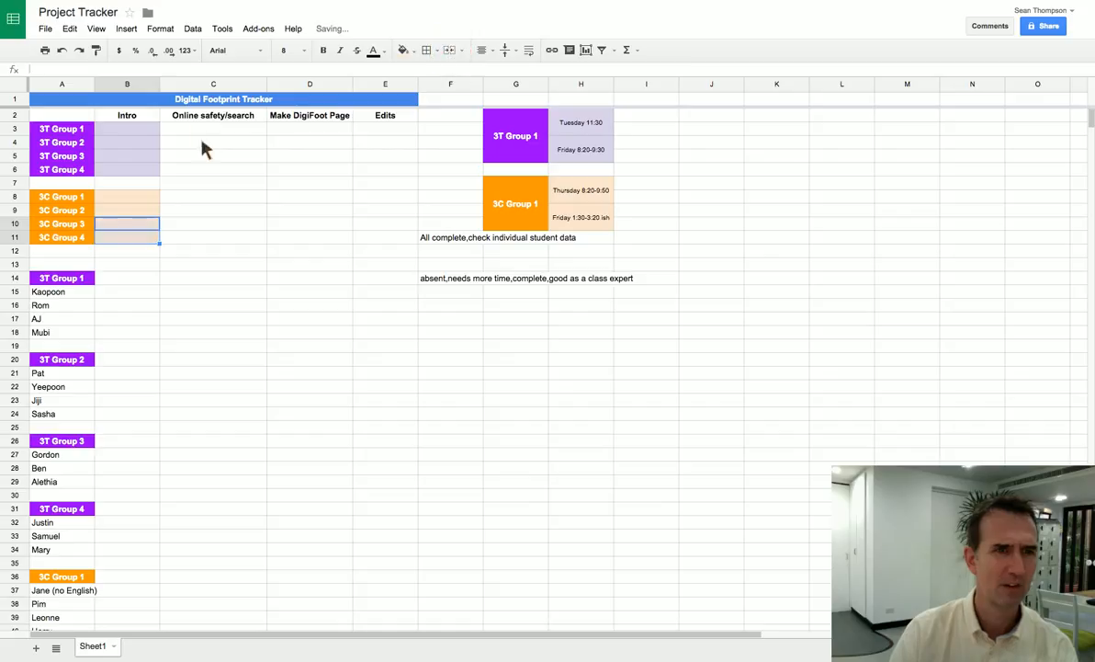
Reset the fill colour of the Intro cells B3 to B11.
{"action": "left_click_drag", "start_coordinate": [150, 136], "coordinate": [127, 235]}
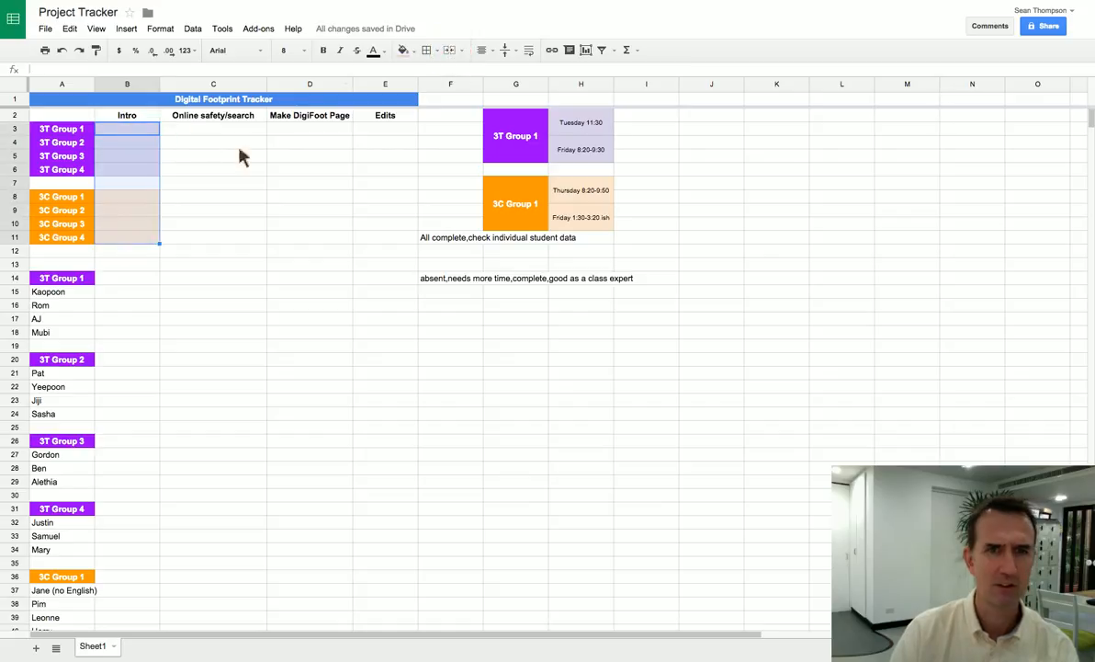
{"action": "left_click", "coordinate": [406, 51]}
{"action": "left_click", "coordinate": [420, 73]}
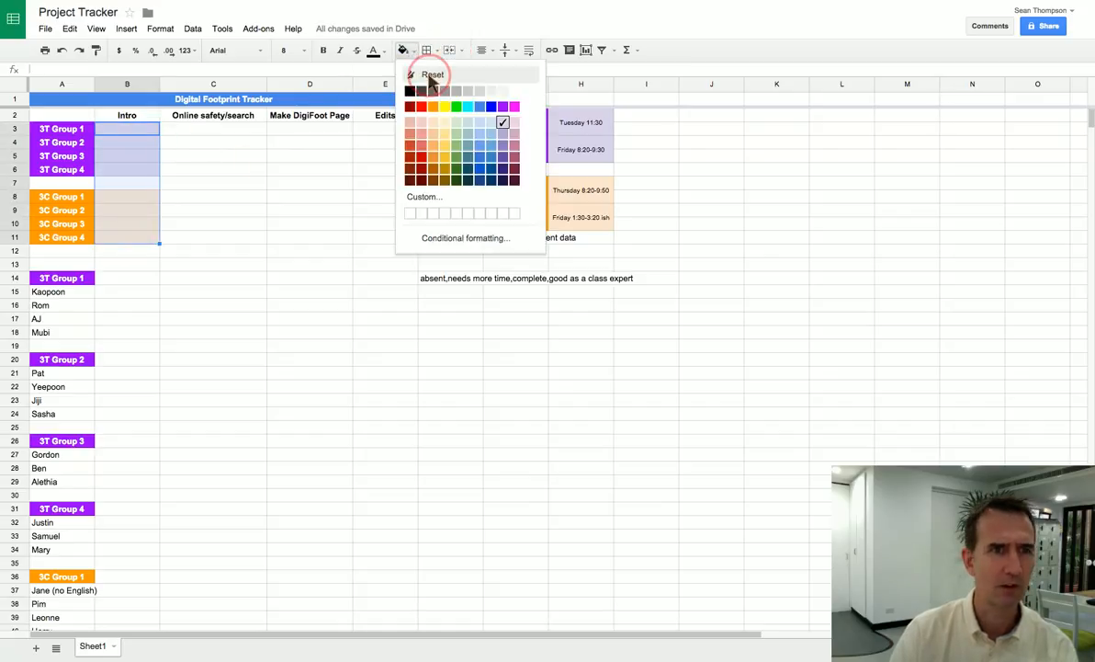
{"action": "left_click", "coordinate": [297, 156]}
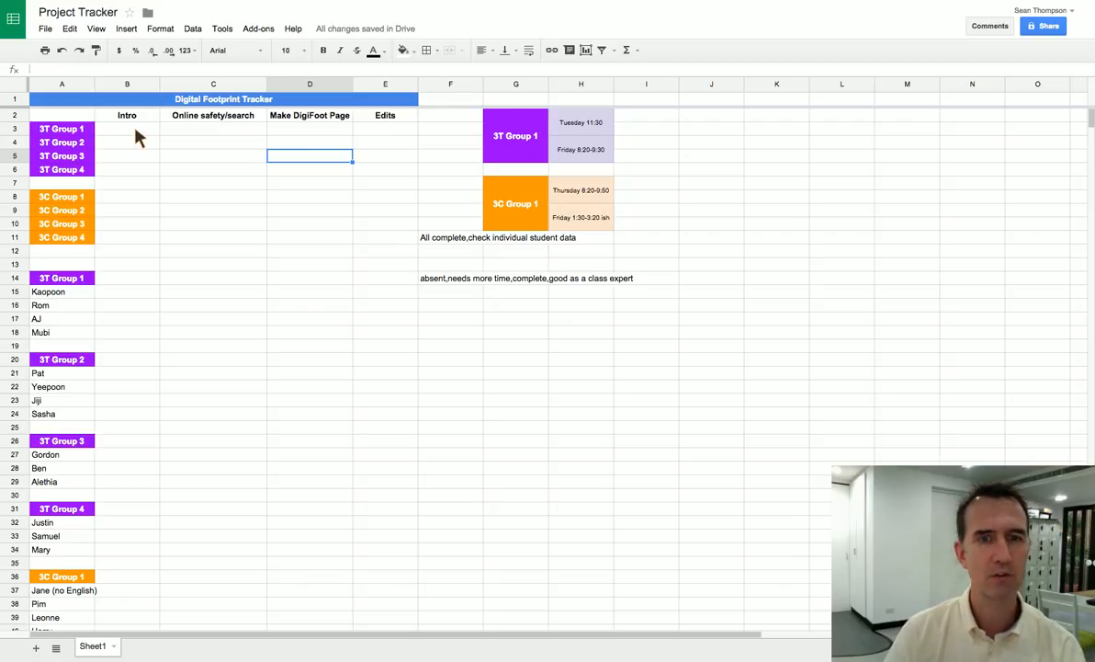
Add a list-of-items data validation to B3 using the text copied from F11, "All complete,check individual student data".
{"action": "left_click", "coordinate": [439, 241]}
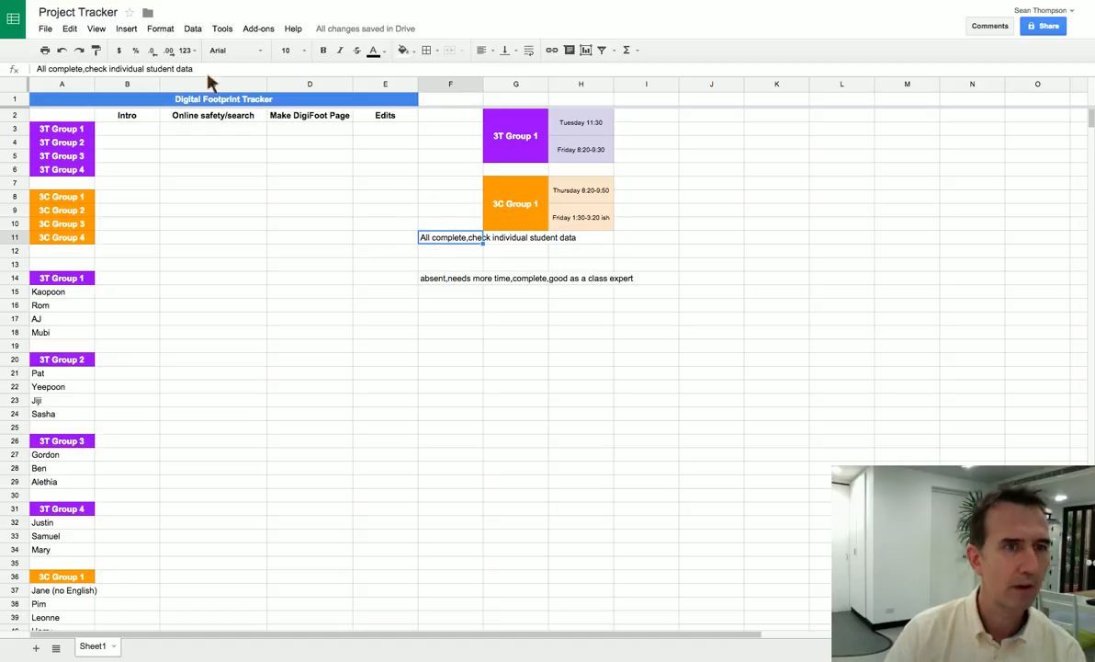
{"action": "left_click_drag", "start_coordinate": [195, 69], "coordinate": [35, 70]}
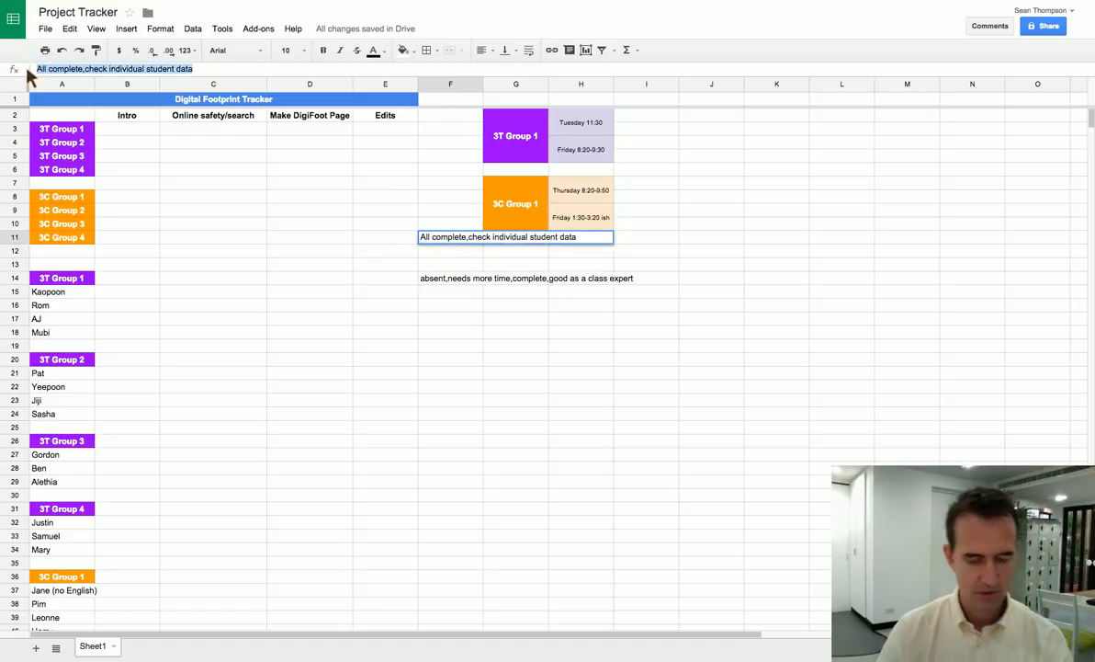
{"action": "key", "text": "super+x"}
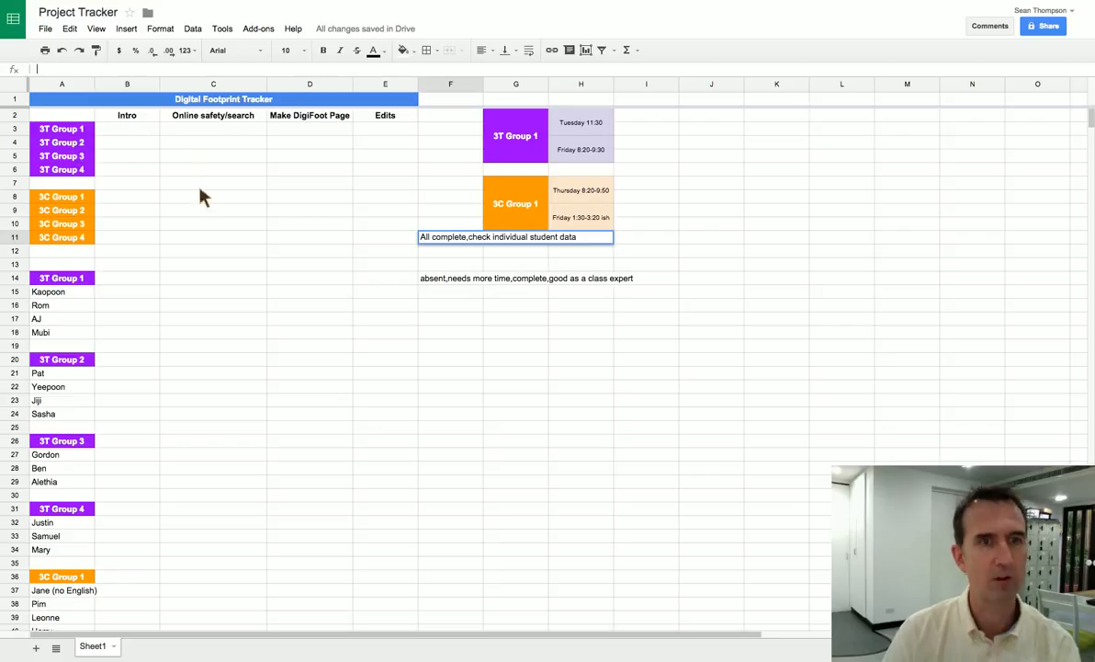
{"action": "left_click", "coordinate": [131, 134]}
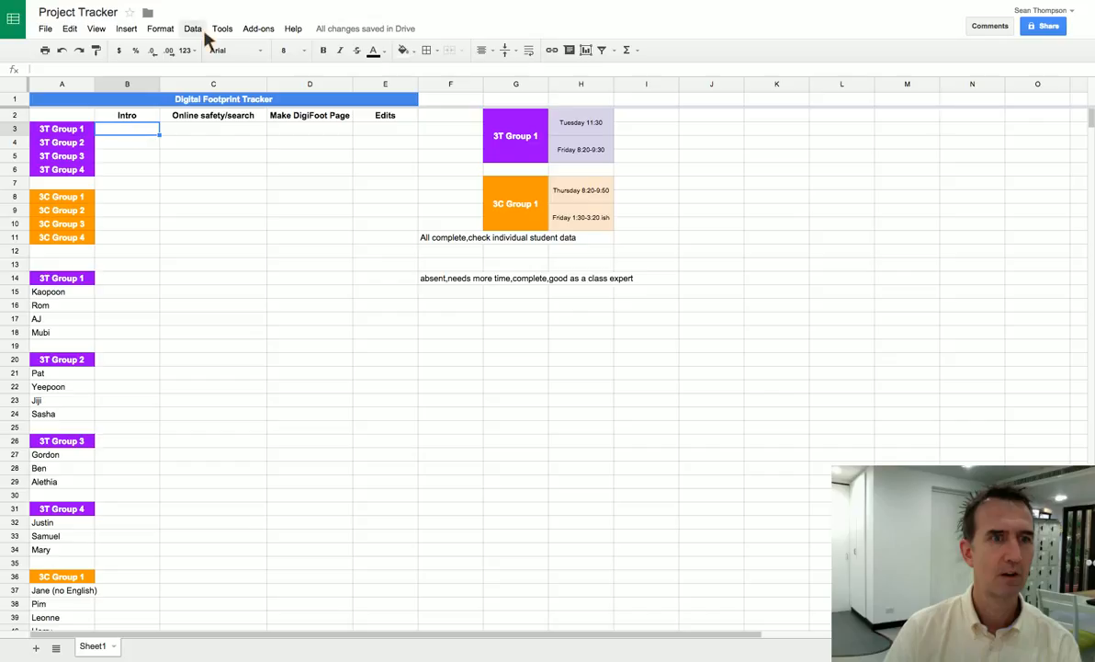
{"action": "left_click", "coordinate": [193, 29]}
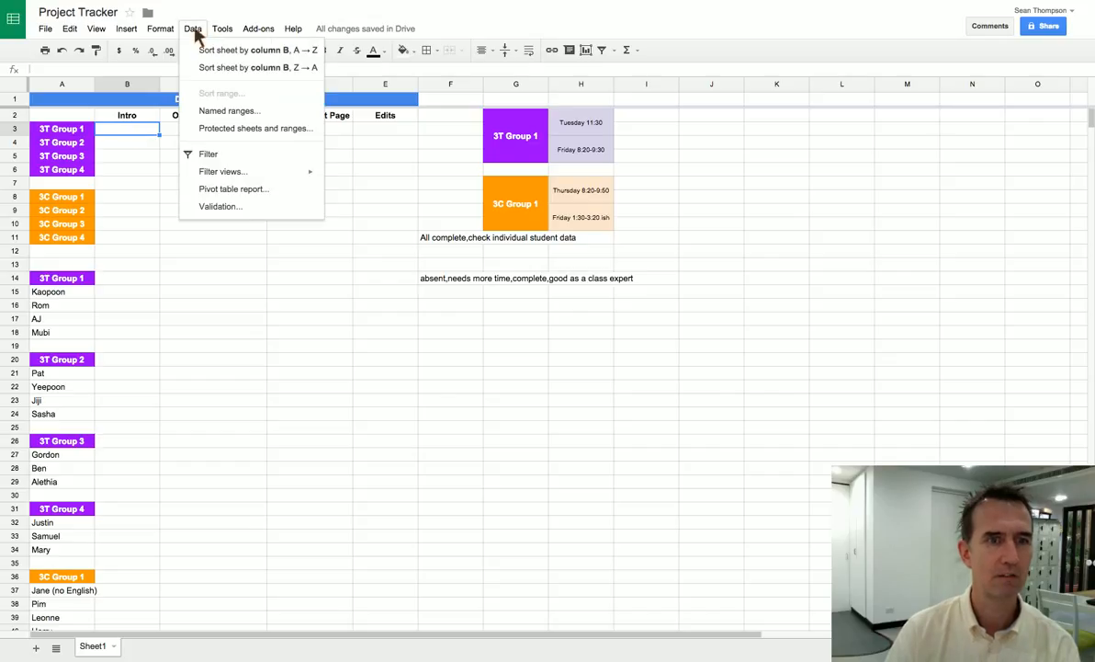
{"action": "left_click", "coordinate": [225, 206]}
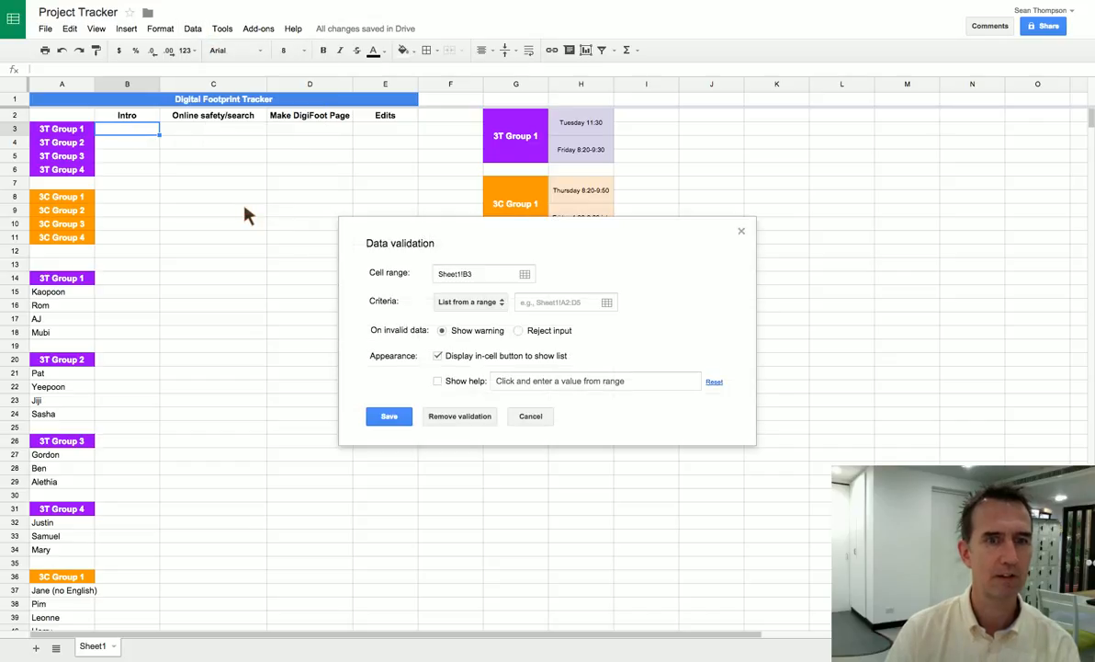
{"action": "left_click", "coordinate": [468, 305]}
{"action": "left_click", "coordinate": [476, 319]}
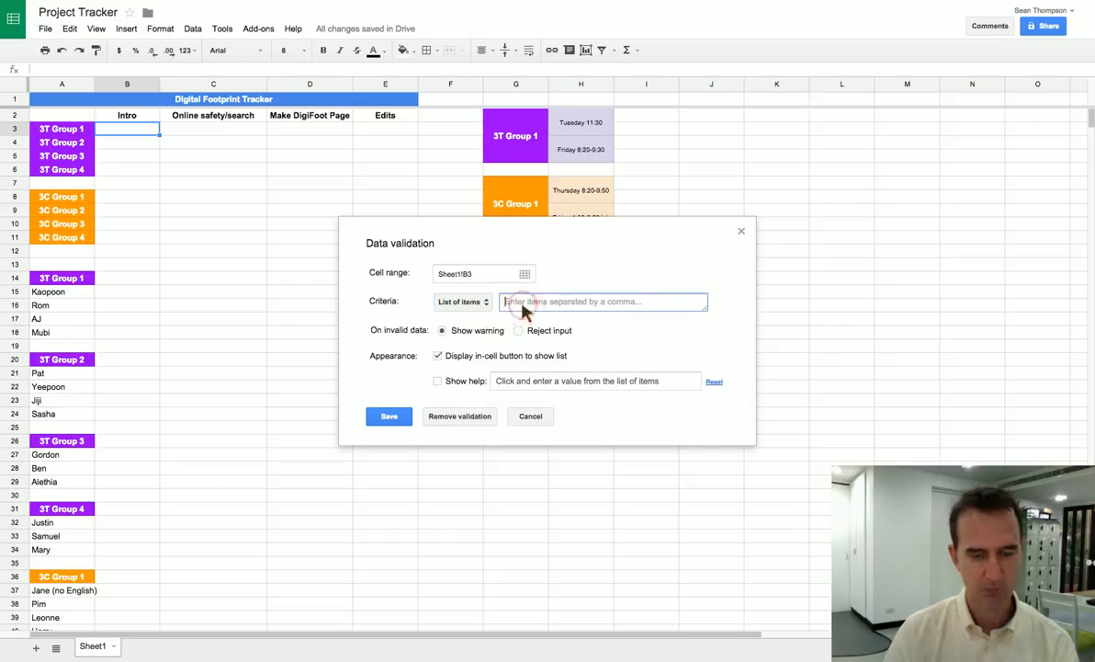
{"action": "key", "text": "ctrl+v"}
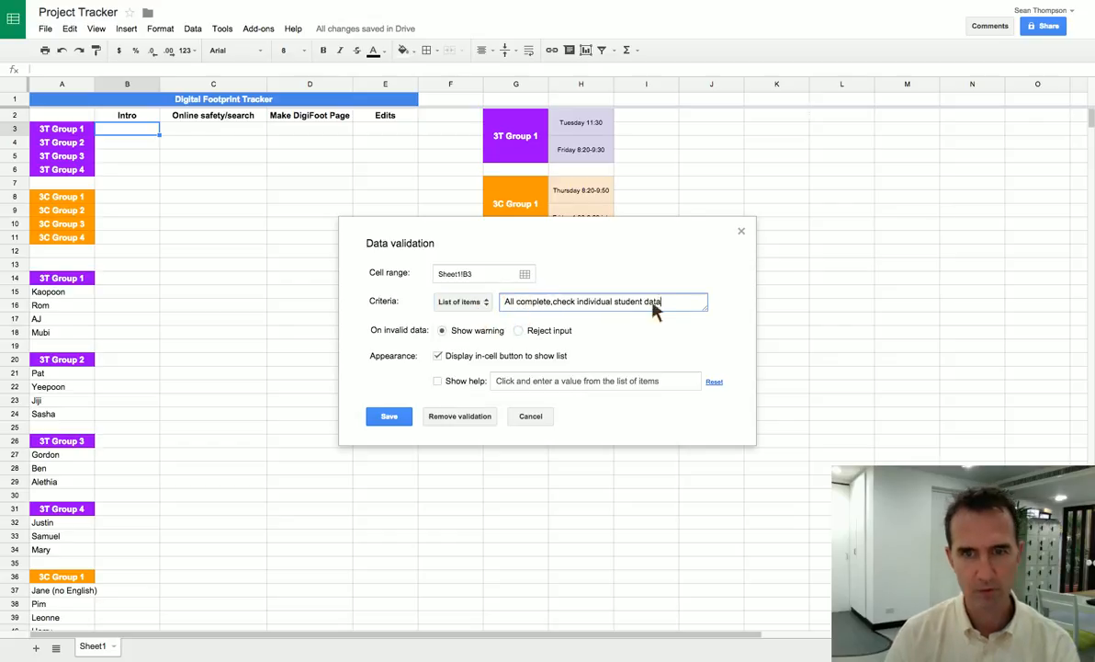
{"action": "left_click", "coordinate": [389, 417]}
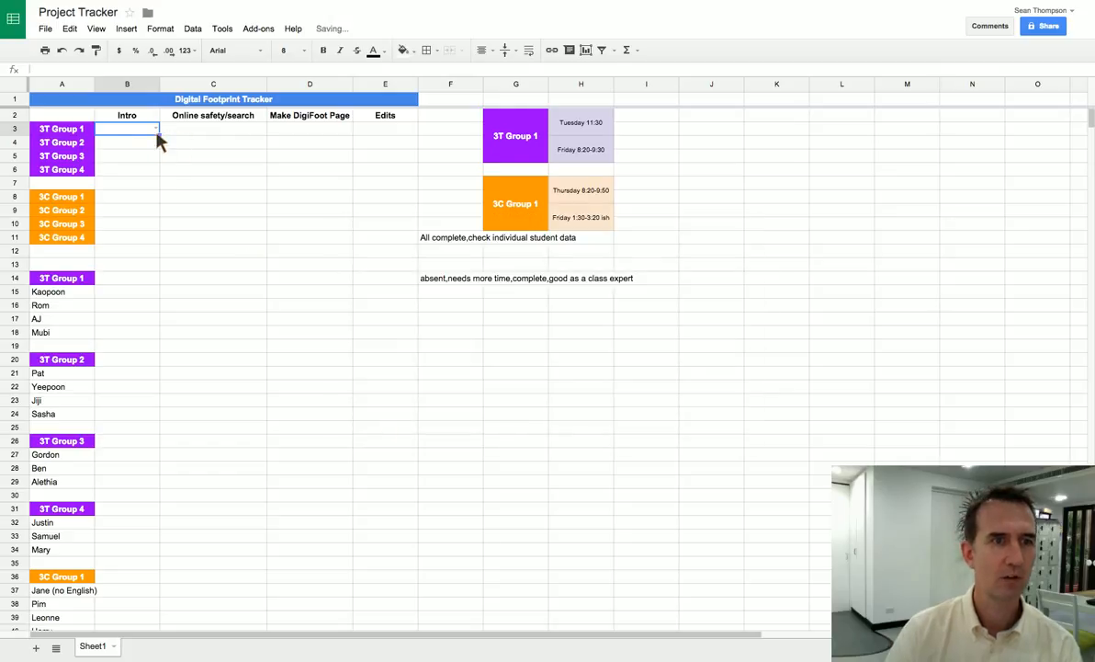
Copy the B3 dropdown to the Intro cells of the remaining 3T groups and all four 3C groups.
{"action": "left_click_drag", "start_coordinate": [158, 139], "coordinate": [157, 235]}
{"action": "key", "text": "ctrl+c"}
{"action": "left_click", "coordinate": [129, 198]}
{"action": "key", "text": "ctrl+v"}
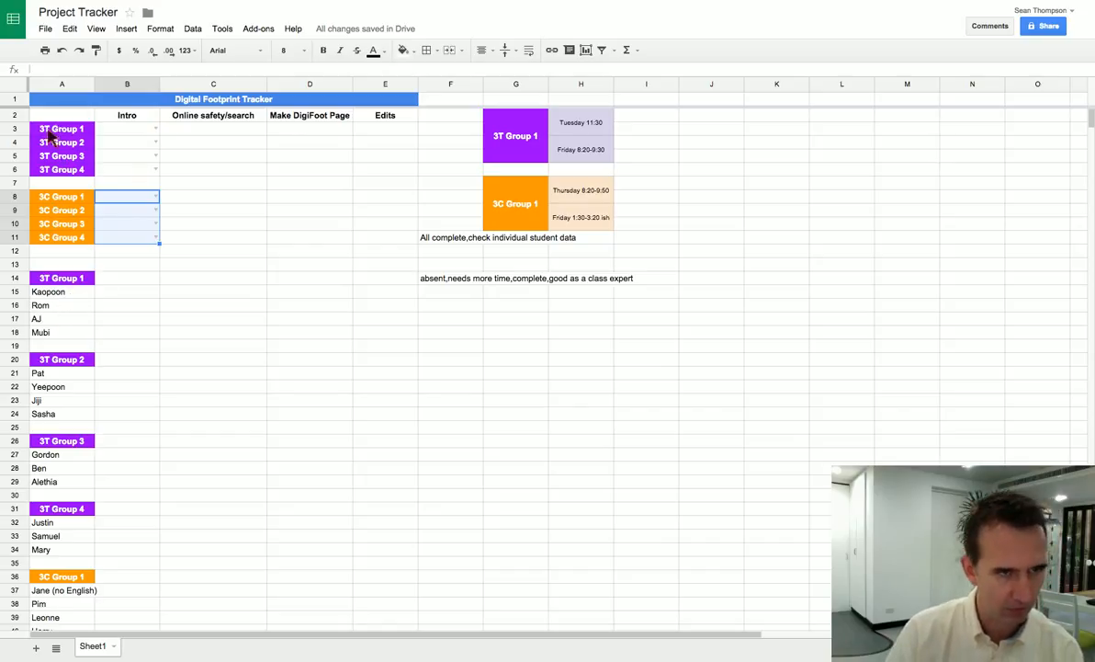
Set the Intro status to "All complete" for 3T Group 1 and "check individual student data" for 3T Group 2, widening column B to fit.
{"action": "left_click", "coordinate": [155, 131]}
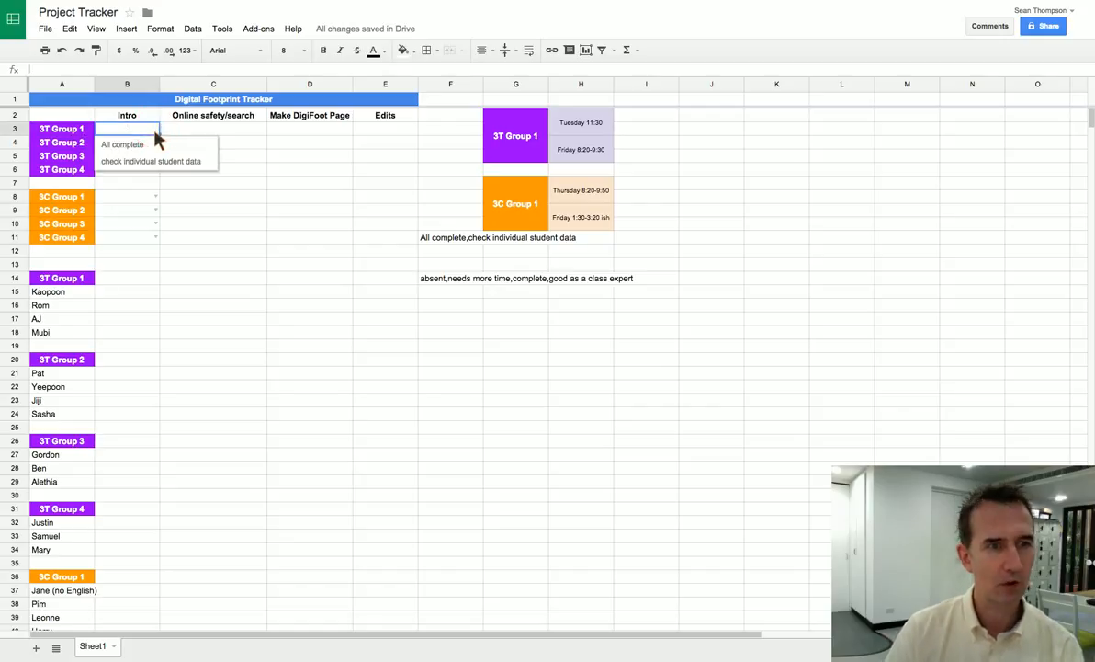
{"action": "left_click", "coordinate": [152, 146]}
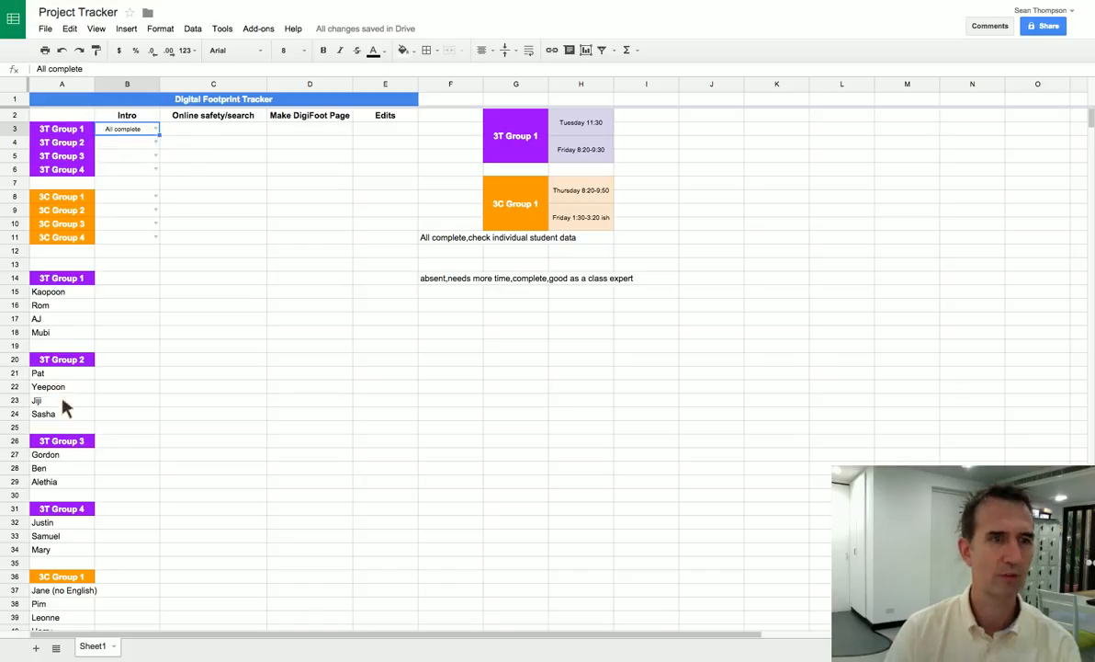
{"action": "left_click", "coordinate": [156, 144]}
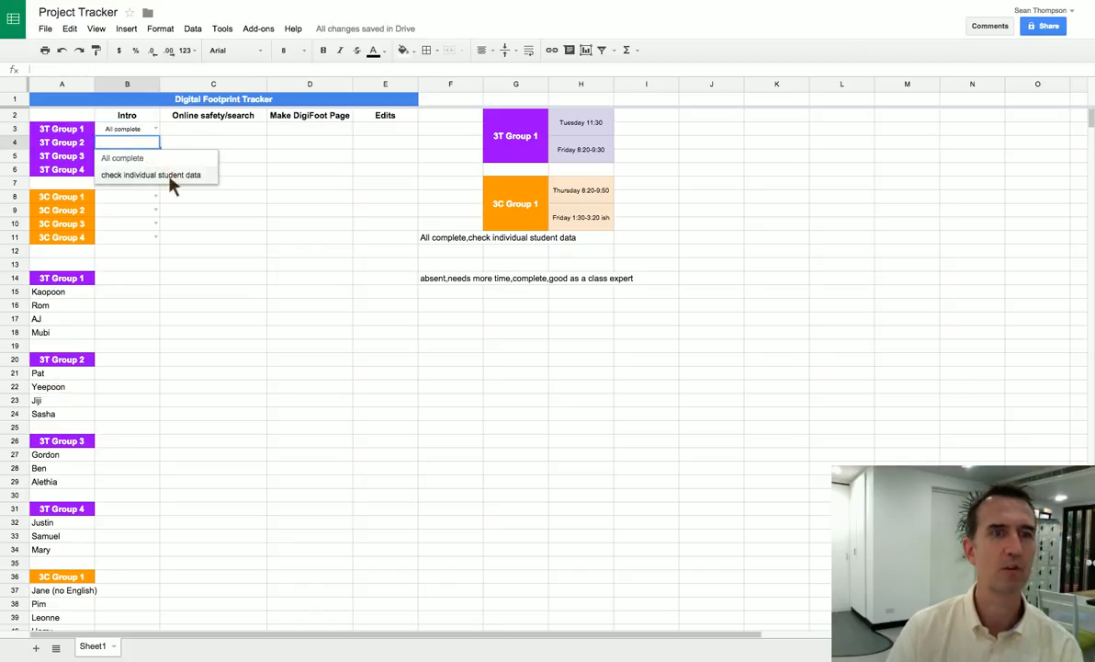
{"action": "left_click", "coordinate": [171, 179]}
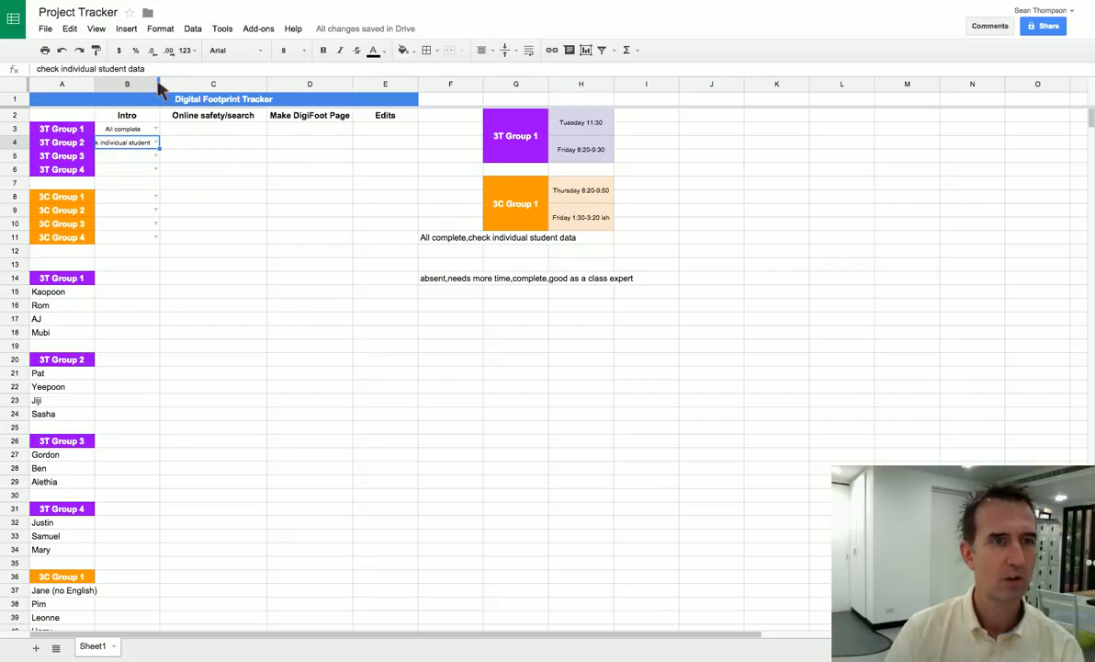
{"action": "left_click_drag", "start_coordinate": [159, 84], "coordinate": [210, 89]}
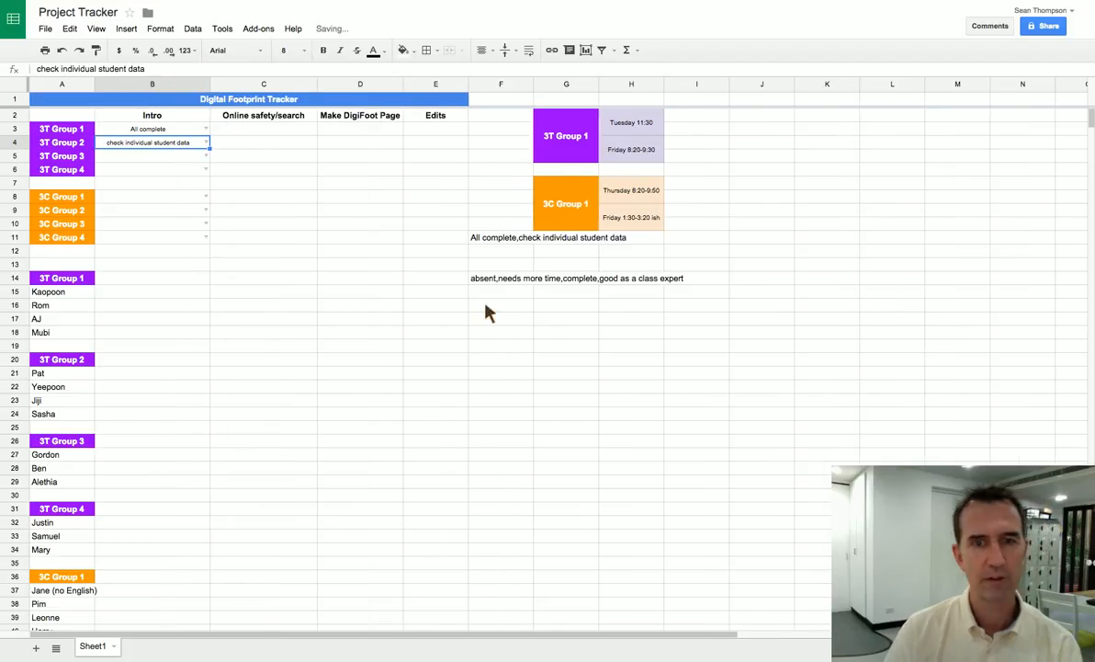
Add a list-of-items data validation to B15 using the text copied from F14, "absent,needs more time,complete,good as a class expert".
{"action": "left_click", "coordinate": [490, 283]}
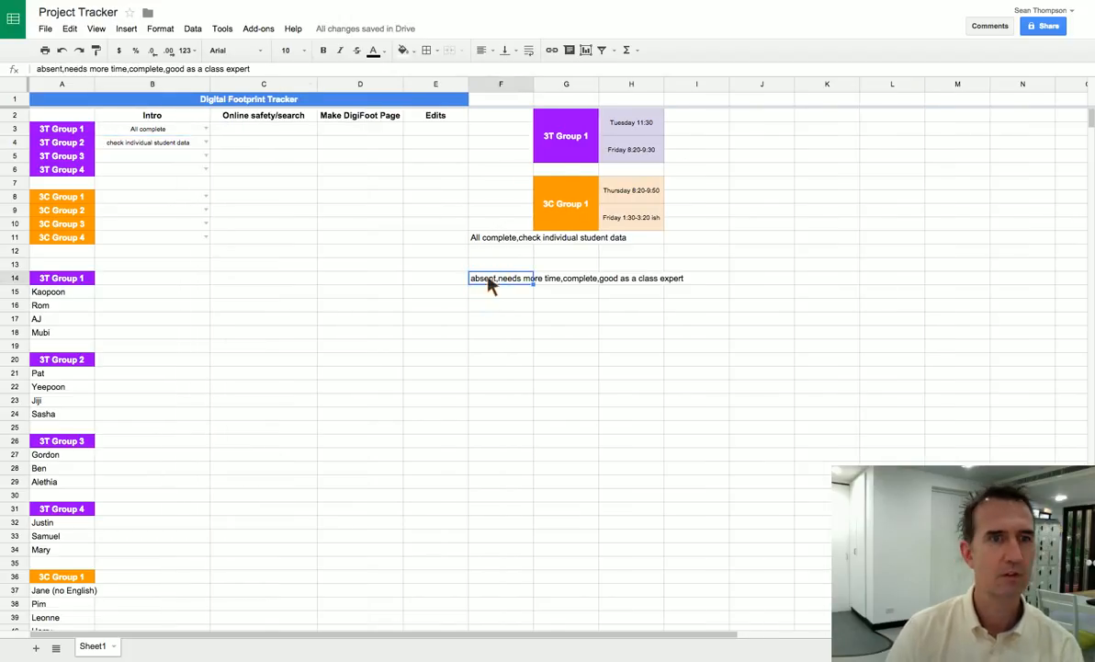
{"action": "left_click_drag", "start_coordinate": [255, 70], "coordinate": [32, 81]}
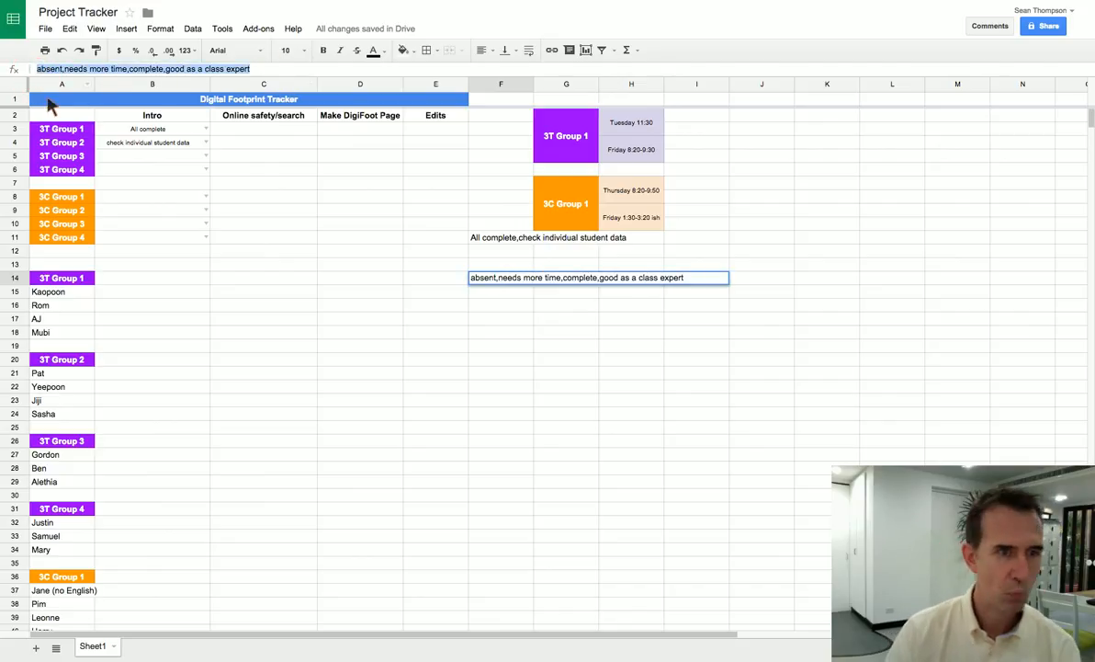
{"action": "left_click", "coordinate": [155, 294]}
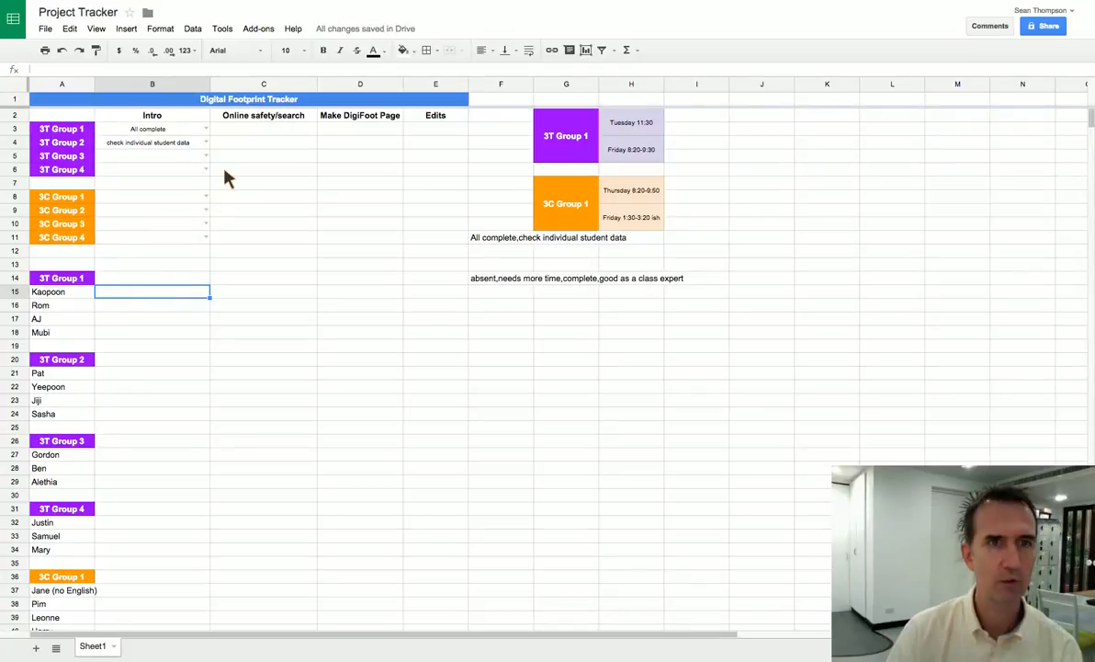
{"action": "left_click", "coordinate": [193, 30]}
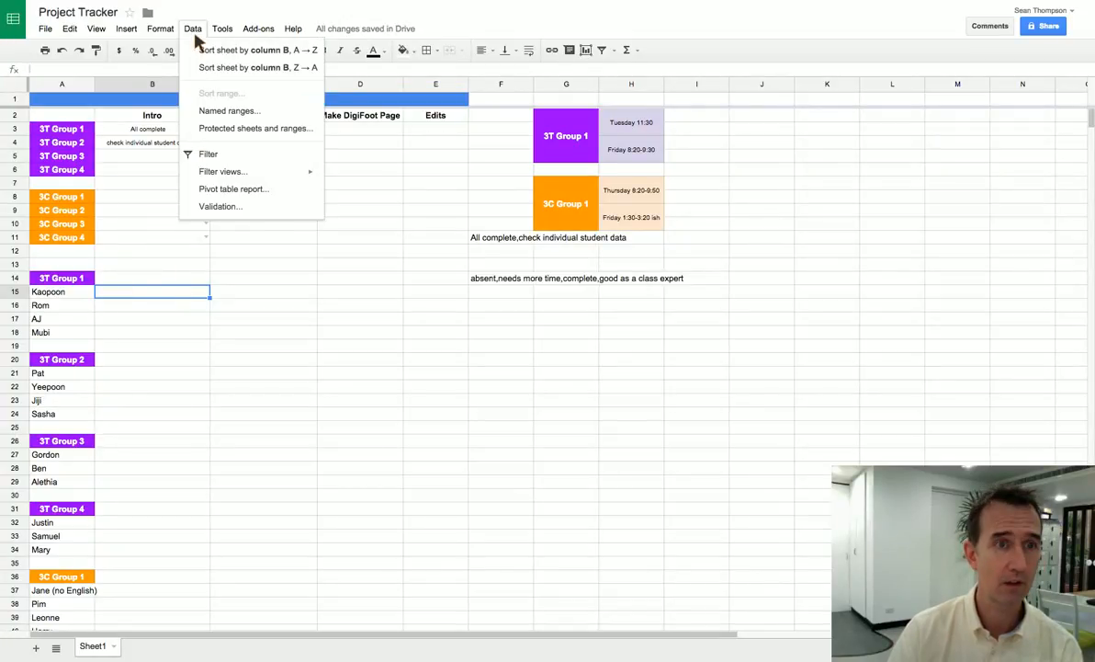
{"action": "left_click", "coordinate": [241, 207]}
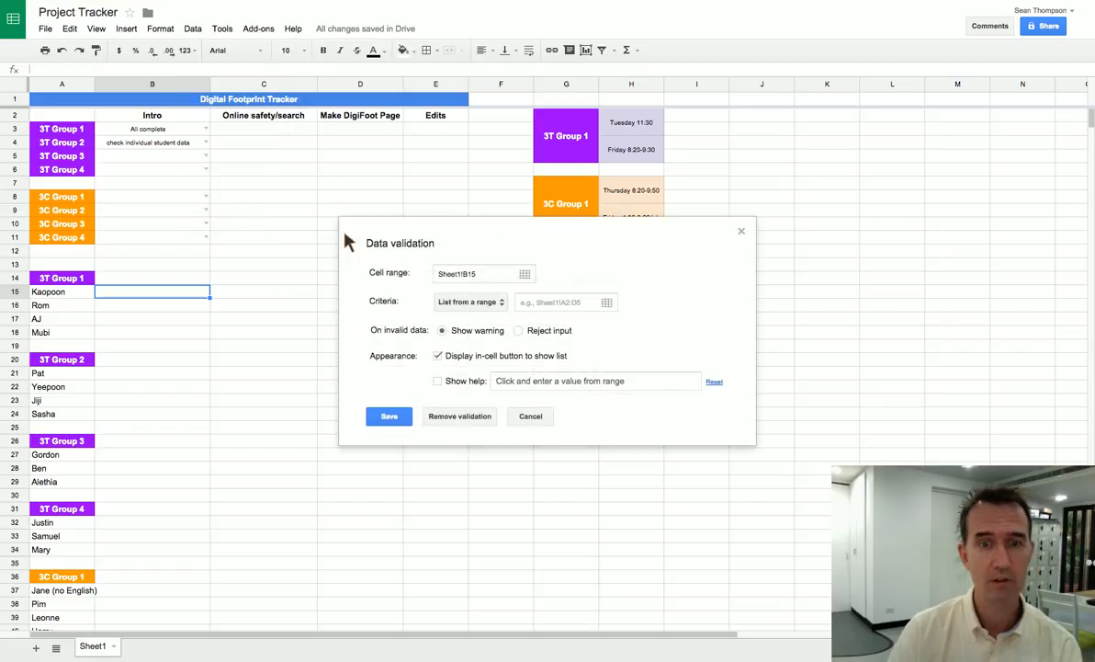
{"action": "left_click", "coordinate": [469, 302]}
{"action": "left_click", "coordinate": [464, 319]}
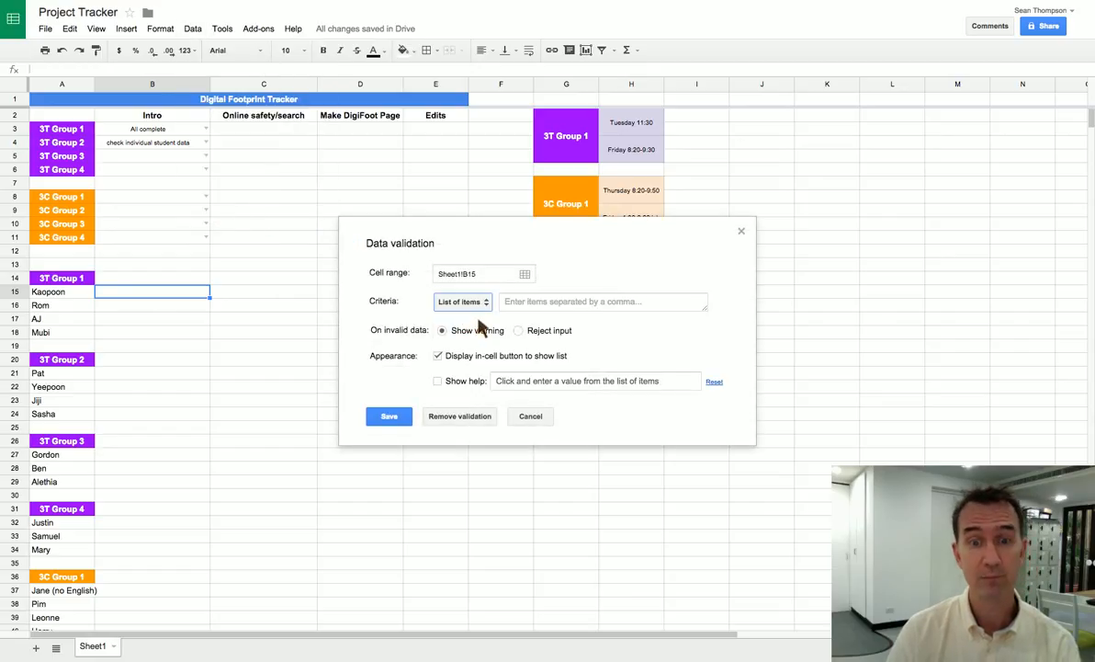
{"action": "left_click", "coordinate": [549, 306]}
{"action": "key", "text": "ctrl+v"}
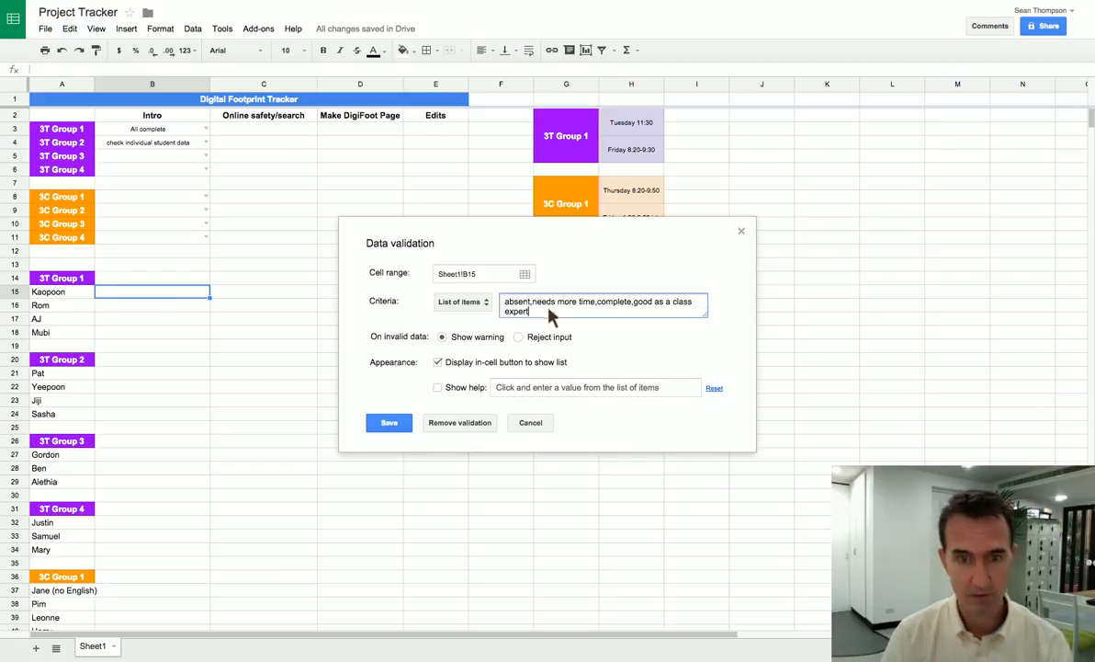
{"action": "left_click", "coordinate": [390, 425]}
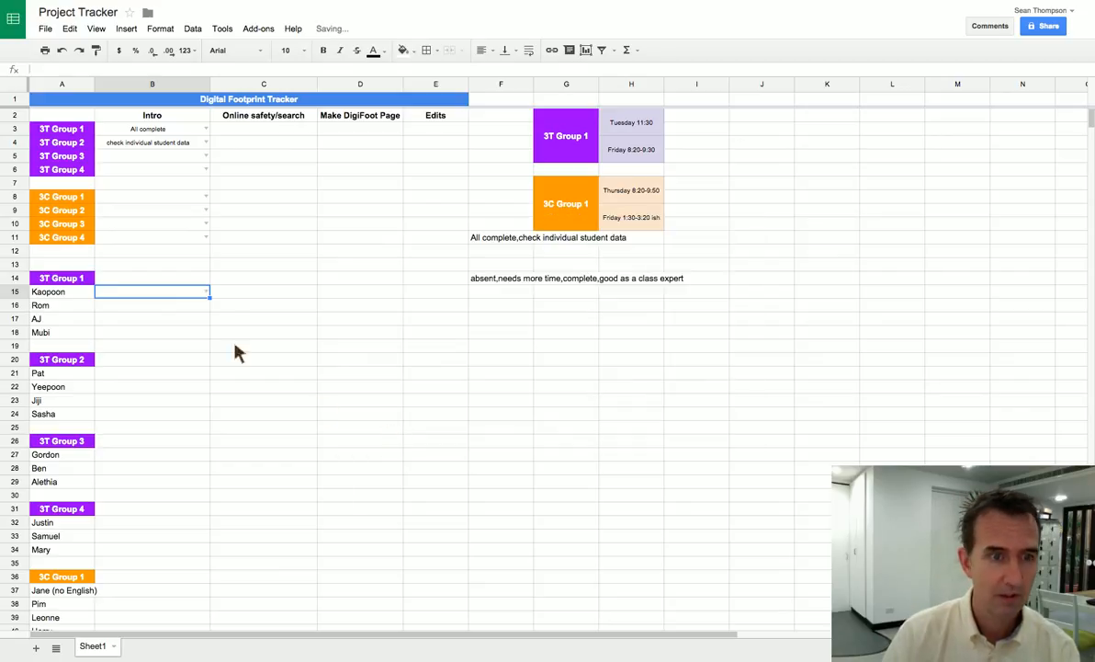
Fill the B15 dropdown down to B18 and copy it to the 3T Group 2 students' cells B21 to B24.
{"action": "left_click_drag", "start_coordinate": [210, 298], "coordinate": [214, 337]}
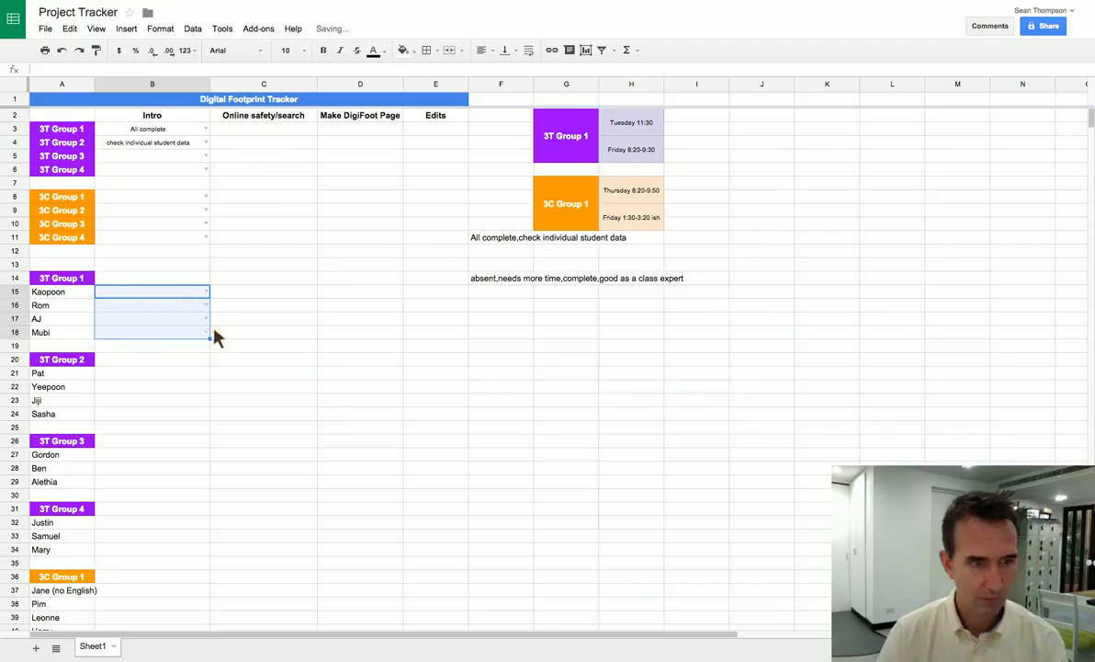
{"action": "key", "text": "ctrl+c"}
{"action": "left_click", "coordinate": [174, 375]}
{"action": "key", "text": "ctrl+v"}
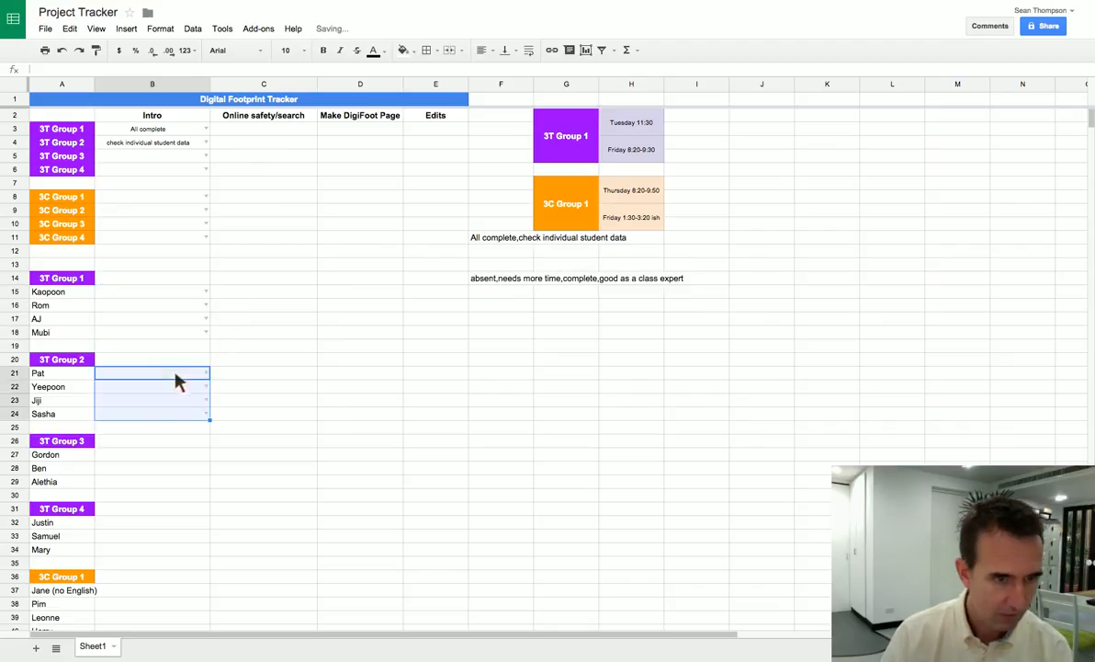
Copy the three student dropdowns in B21 to B23 to B27:B29 for 3T Group 3, B32:B34 for 3T Group 4 and B37:B39 for 3C Group 1.
{"action": "left_click", "coordinate": [204, 427]}
{"action": "left_click", "coordinate": [195, 377]}
{"action": "left_click_drag", "start_coordinate": [194, 377], "coordinate": [196, 404]}
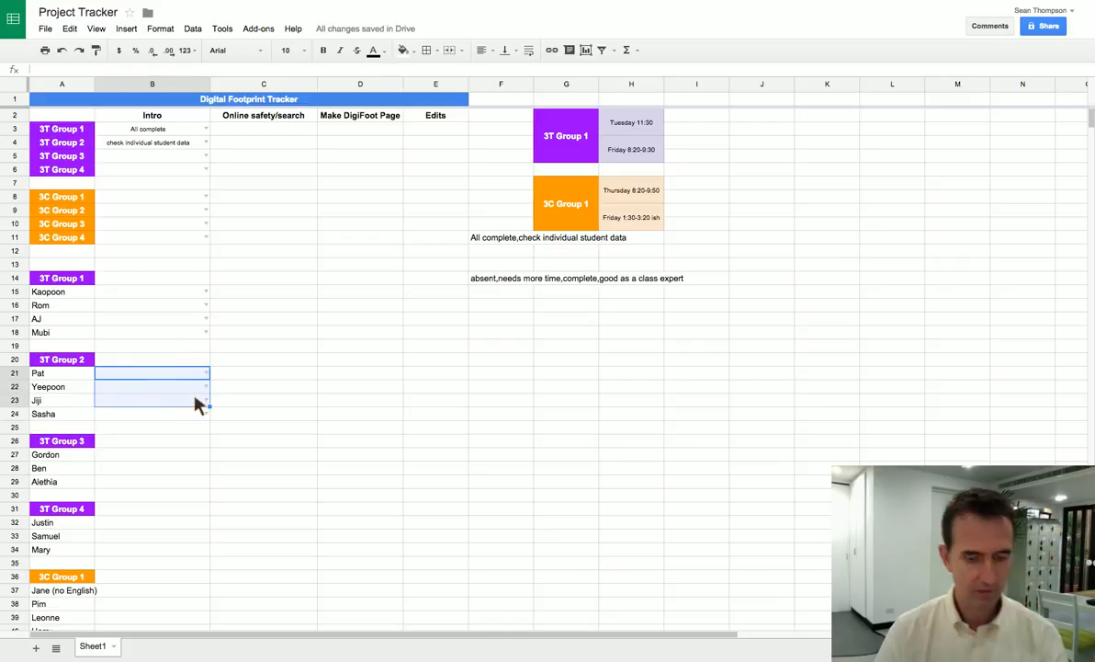
{"action": "left_click", "coordinate": [176, 454]}
{"action": "key", "text": "ctrl+v"}
{"action": "left_click", "coordinate": [163, 523]}
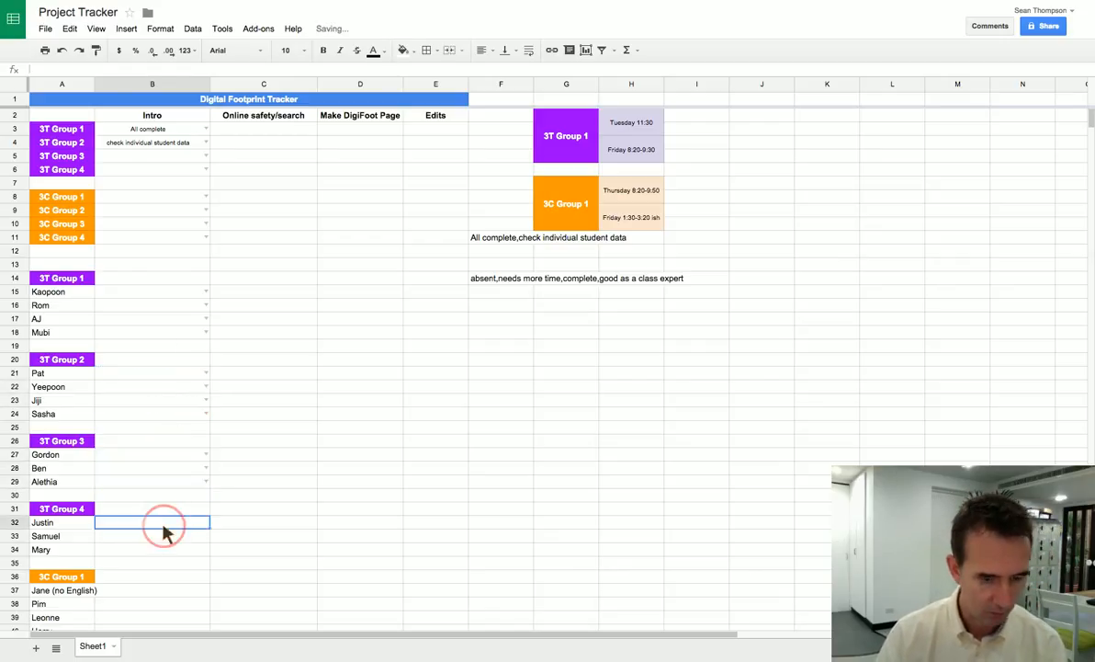
{"action": "key", "text": "ctrl+v"}
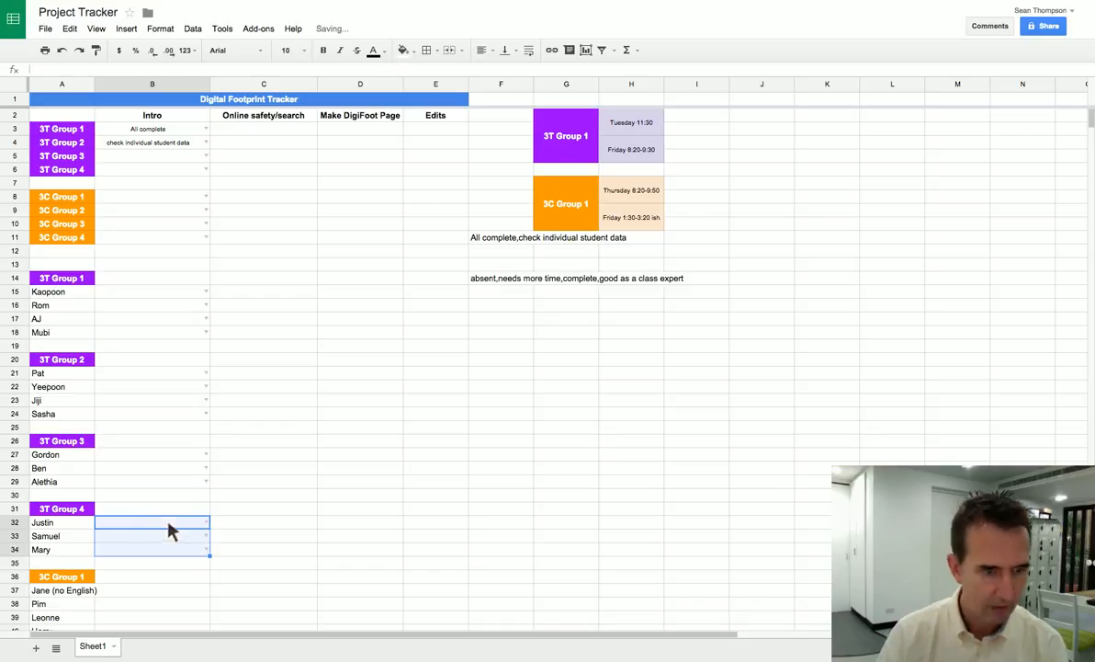
{"action": "left_click", "coordinate": [160, 591]}
{"action": "key", "text": "ctrl+v"}
{"action": "left_click", "coordinate": [293, 539]}
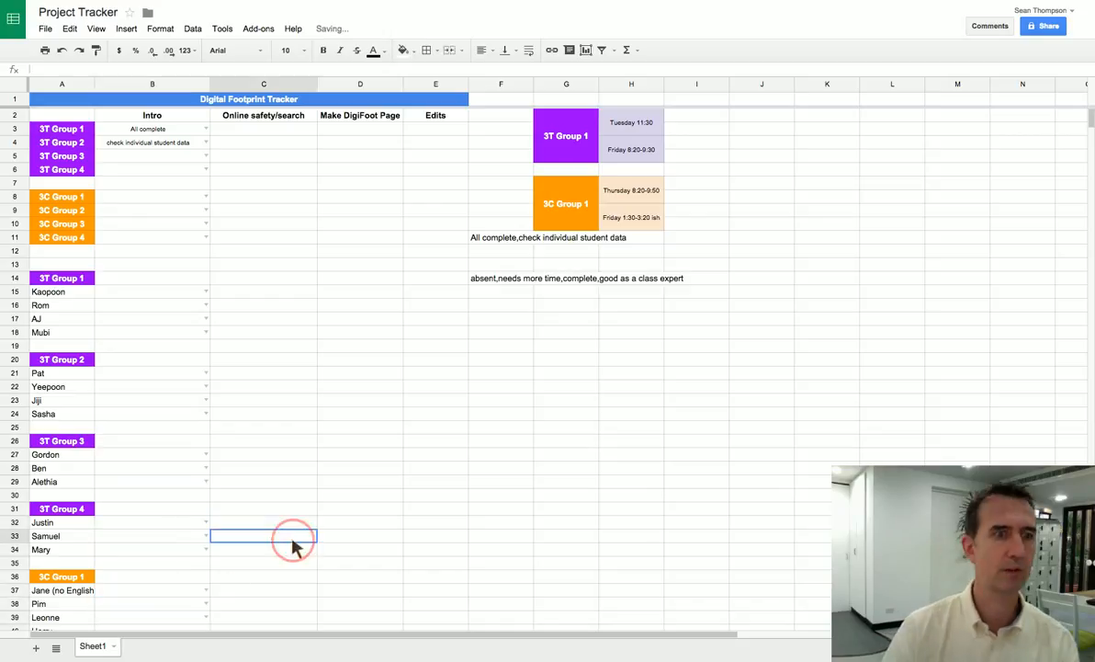
Set the Intro statuses of the 3T Group 1 students: B15 "absent", B16 "needs more time", B17 "complete" and B18 "good as a class expert".
{"action": "left_click", "coordinate": [206, 292]}
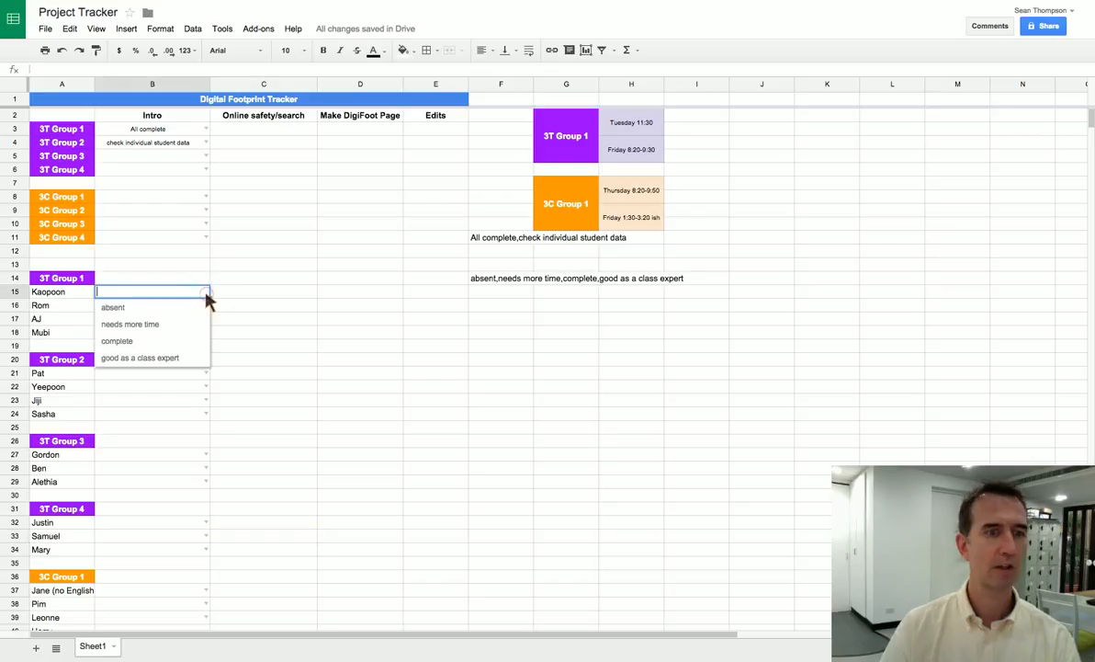
{"action": "left_click", "coordinate": [197, 309]}
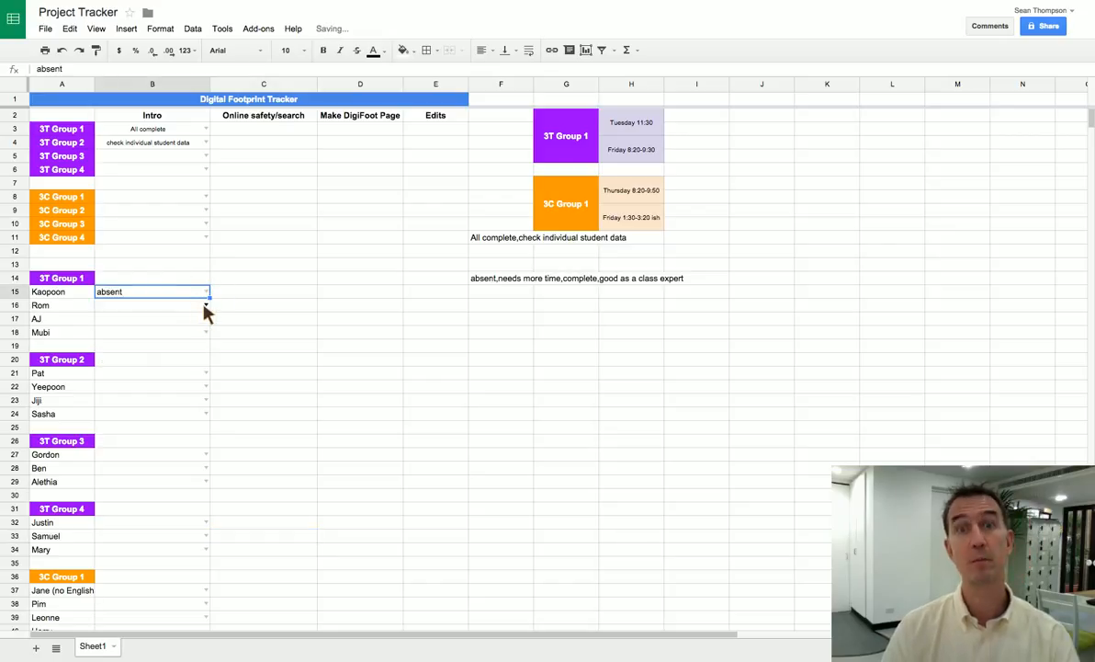
{"action": "left_click", "coordinate": [205, 306]}
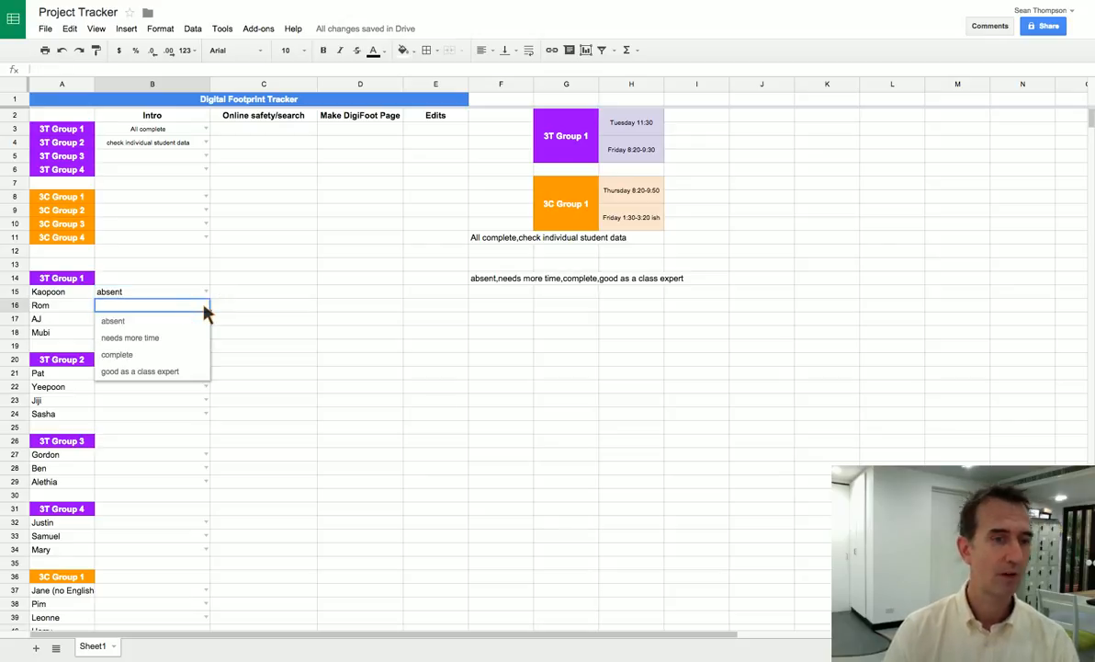
{"action": "left_click", "coordinate": [184, 337]}
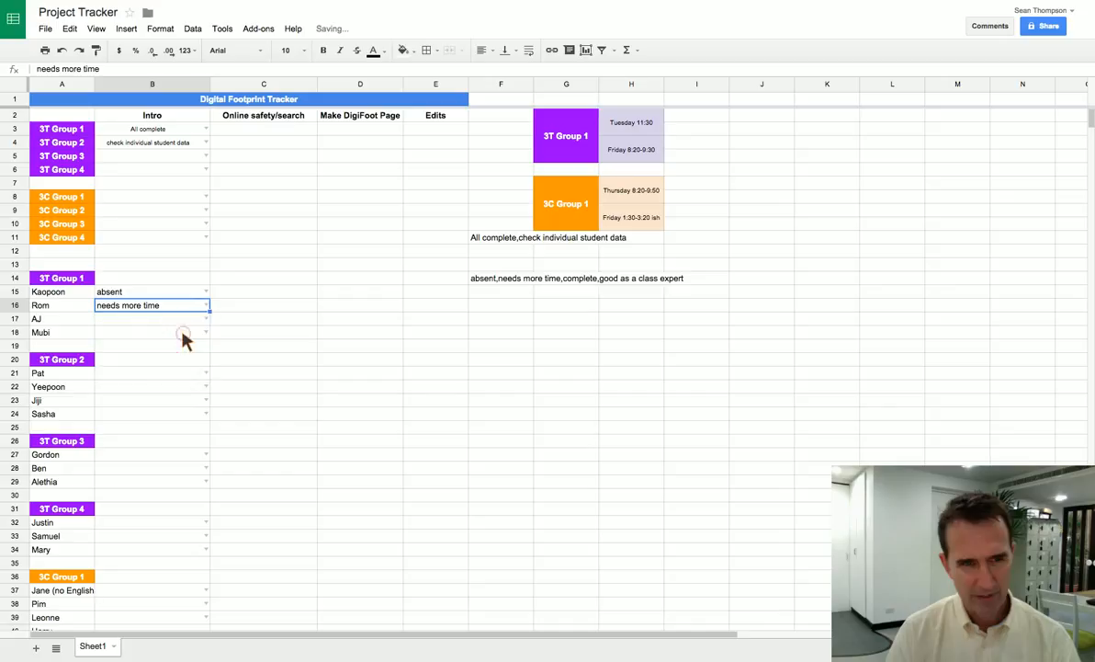
{"action": "left_click", "coordinate": [204, 319]}
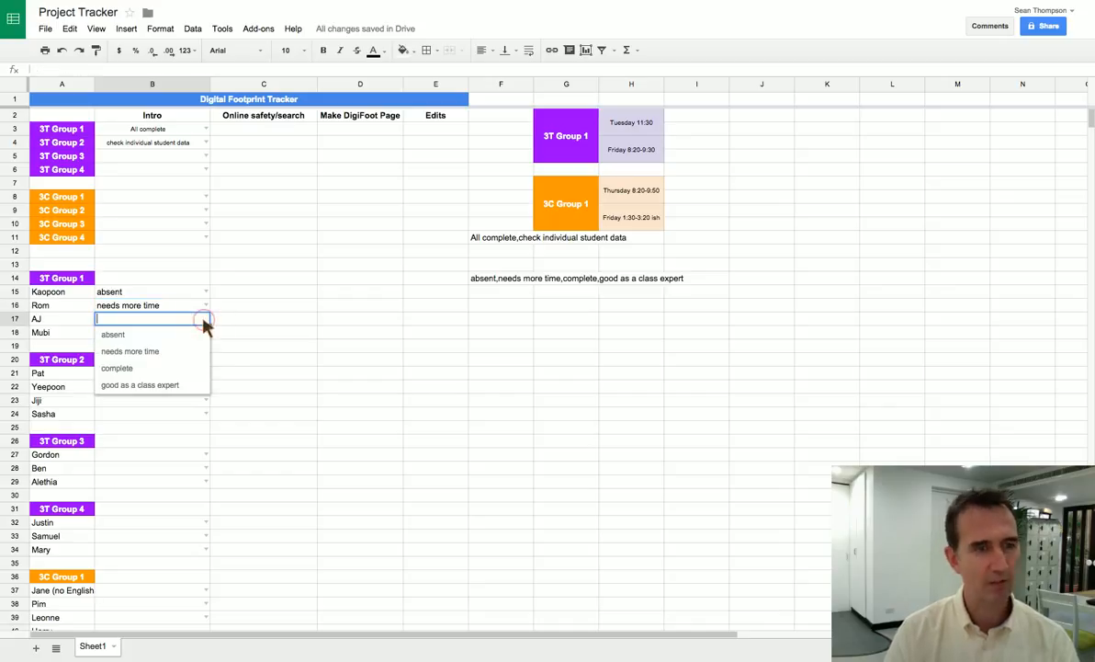
{"action": "left_click", "coordinate": [174, 369]}
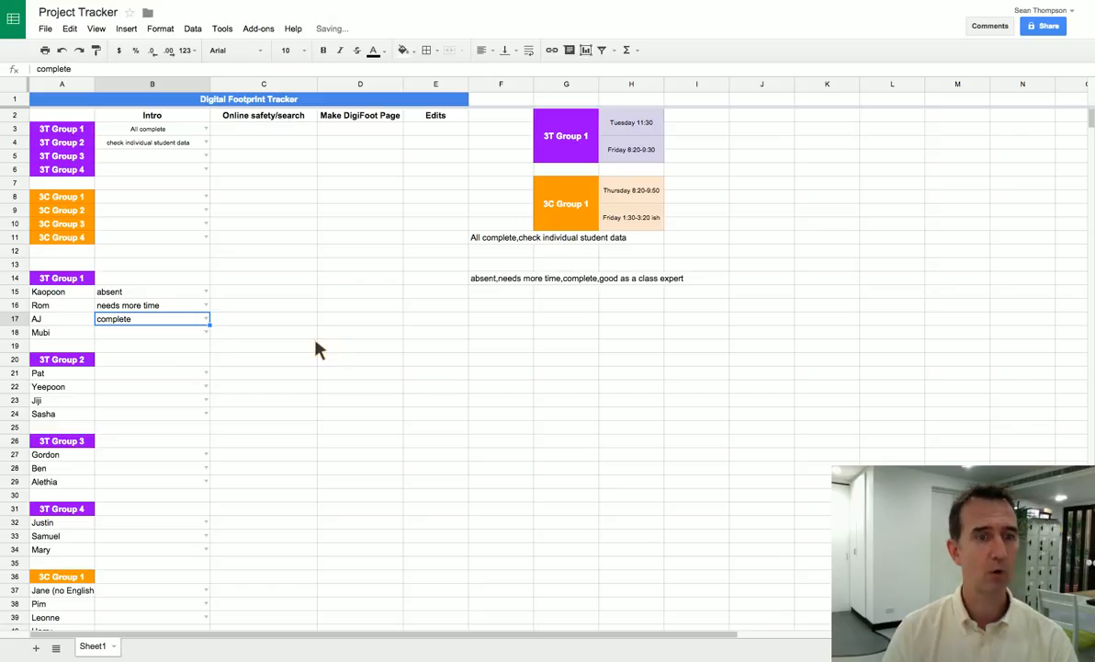
{"action": "left_click", "coordinate": [205, 333]}
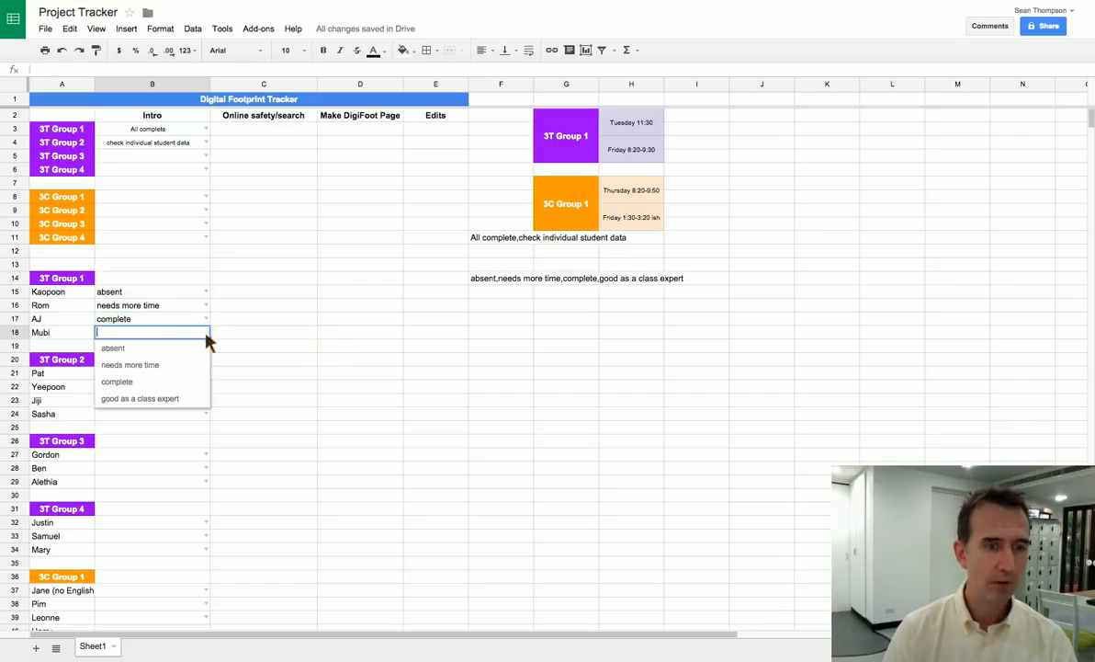
{"action": "left_click", "coordinate": [190, 398]}
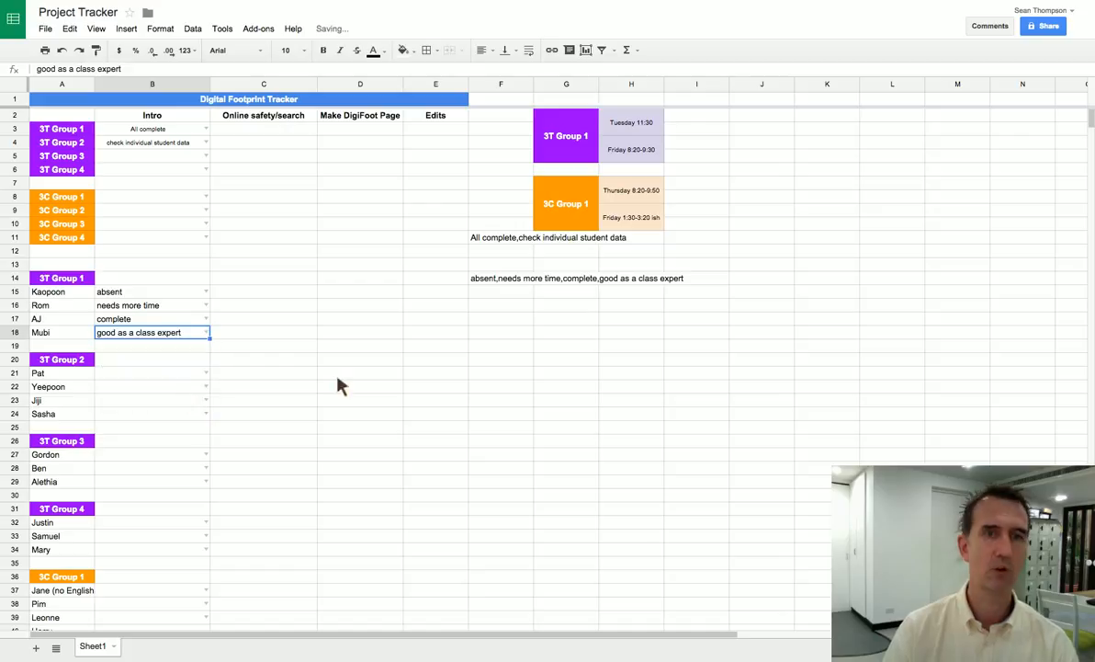